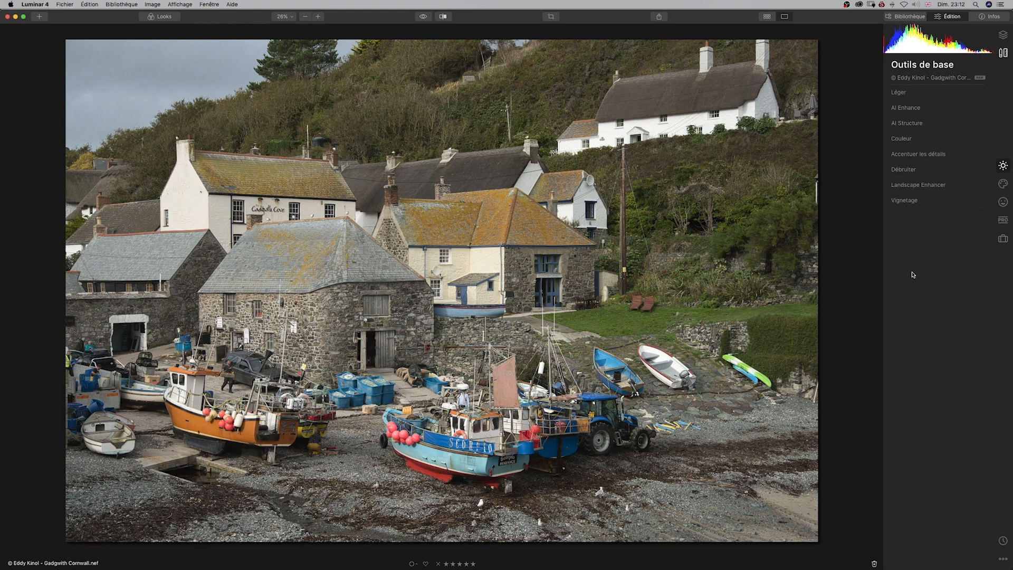
Check which camera profiles are available in the advanced settings of the Couleur tool
click(908, 139)
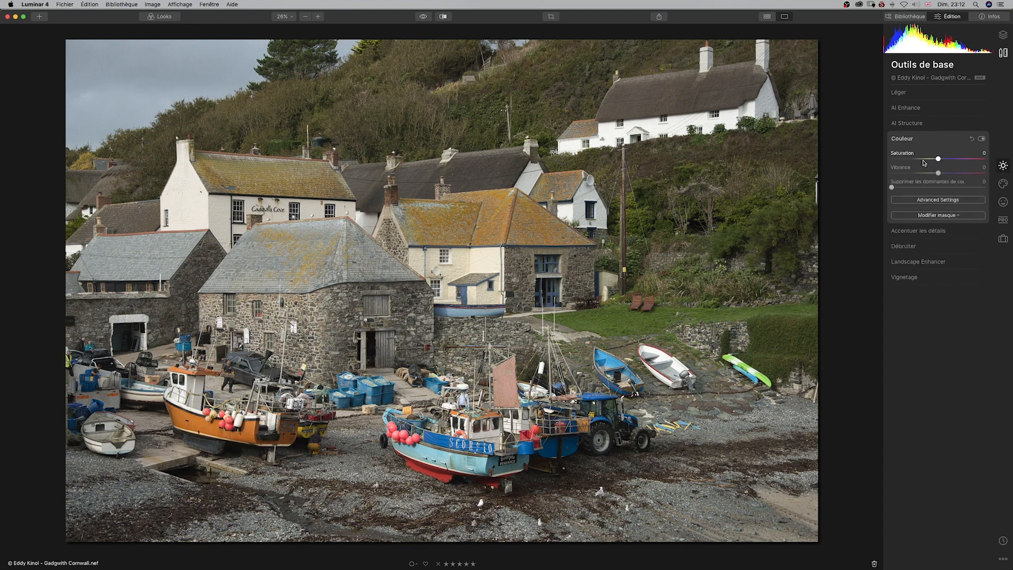
click(938, 200)
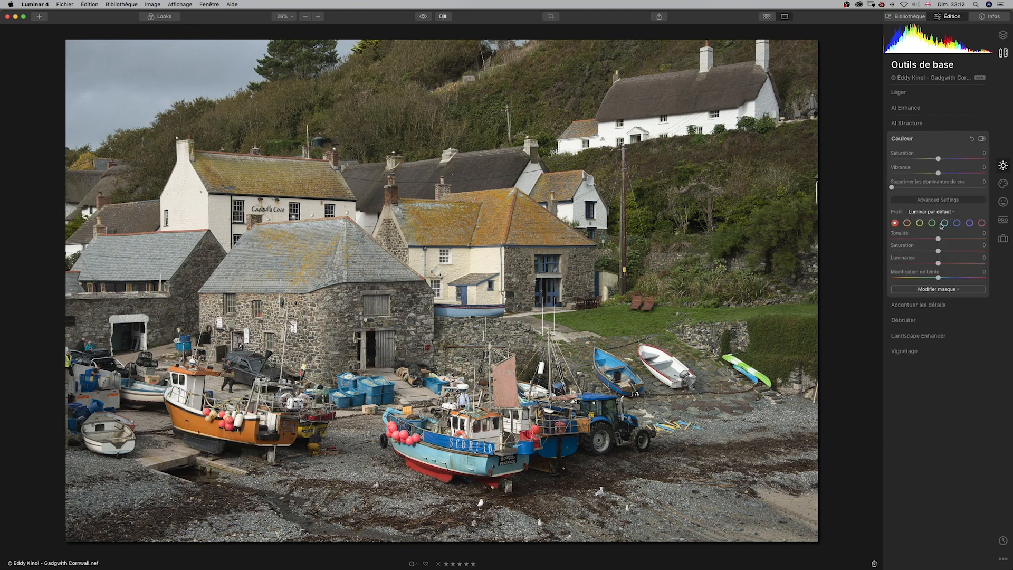
click(950, 211)
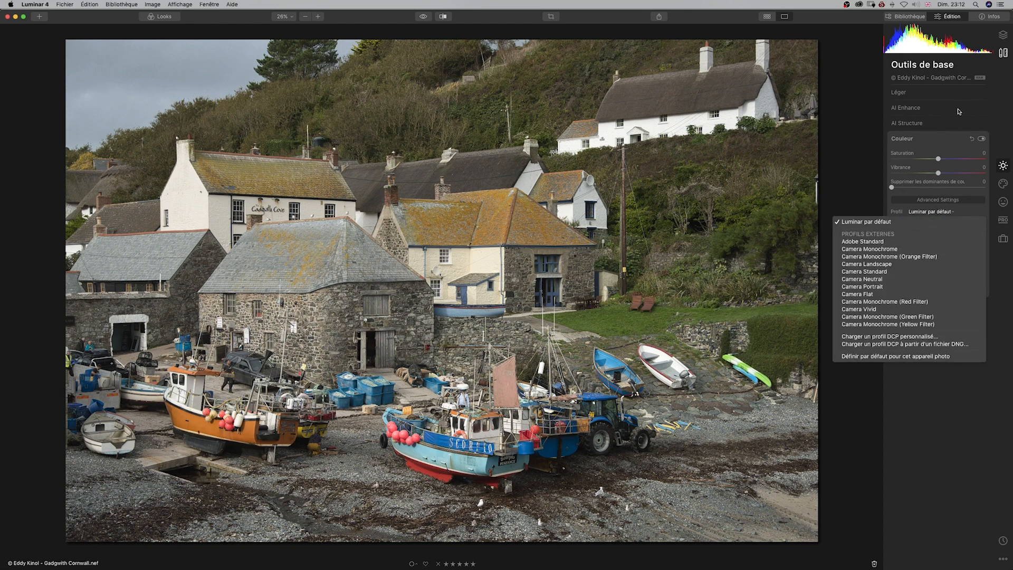
click(912, 93)
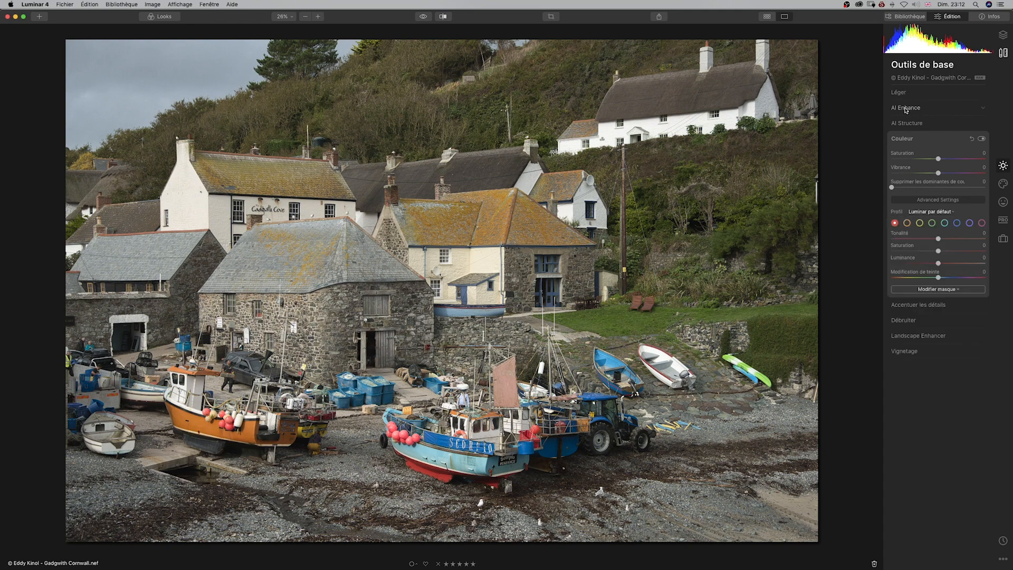
Try several AI Accent strengths in AI Enhance, up to 100, and settle on 41
click(910, 109)
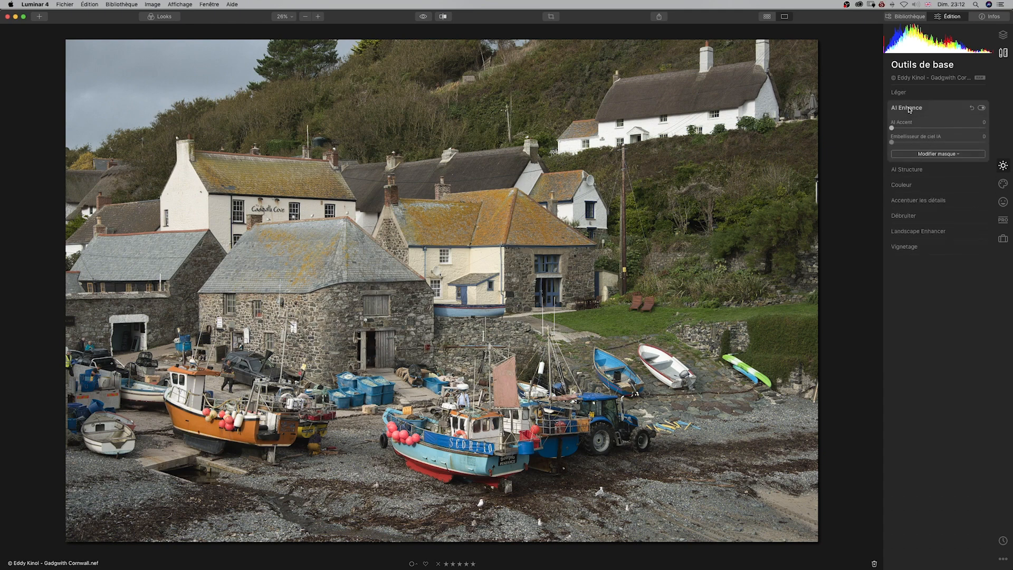
drag(892, 129, 928, 136)
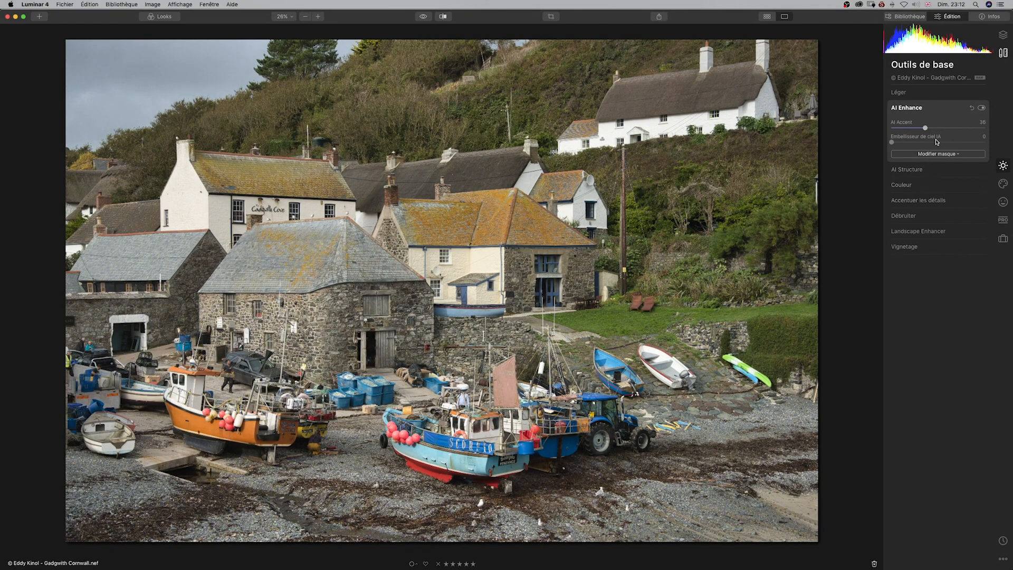
mouse_move(925, 128)
mouse_down()
mouse_move(883, 125)
mouse_move(937, 128)
mouse_up()
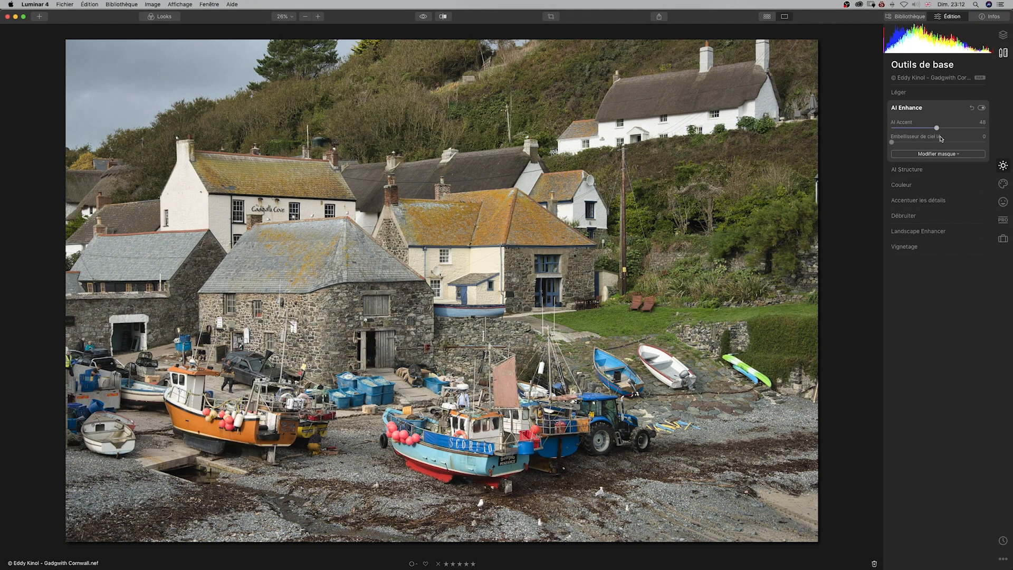
drag(937, 129, 984, 139)
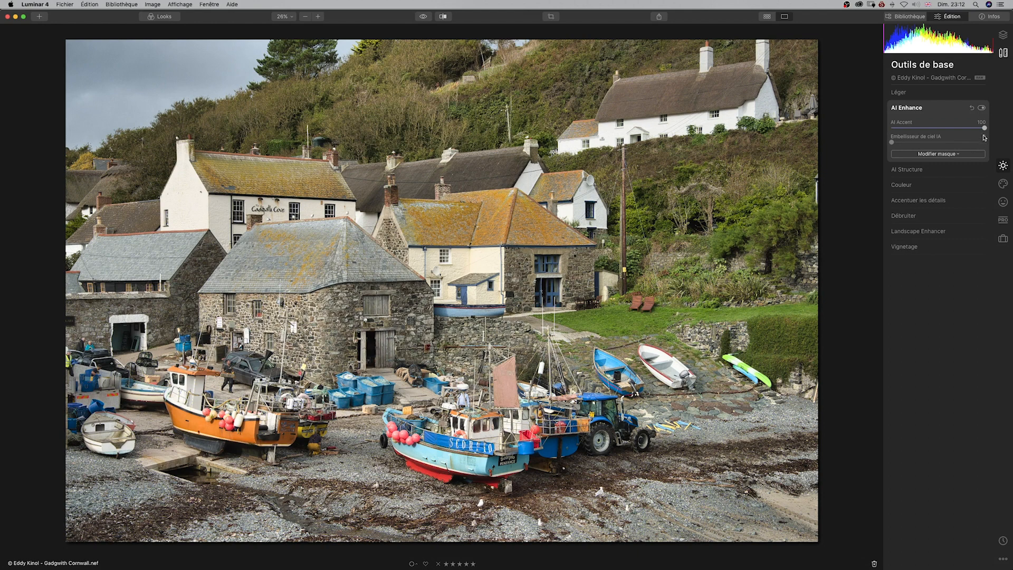
drag(984, 129, 937, 128)
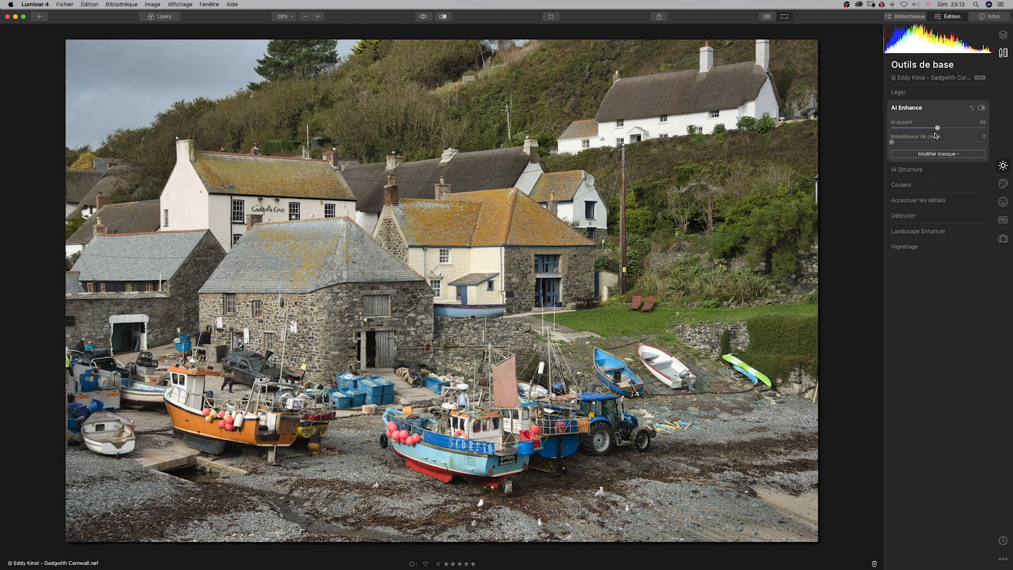
drag(937, 128, 930, 128)
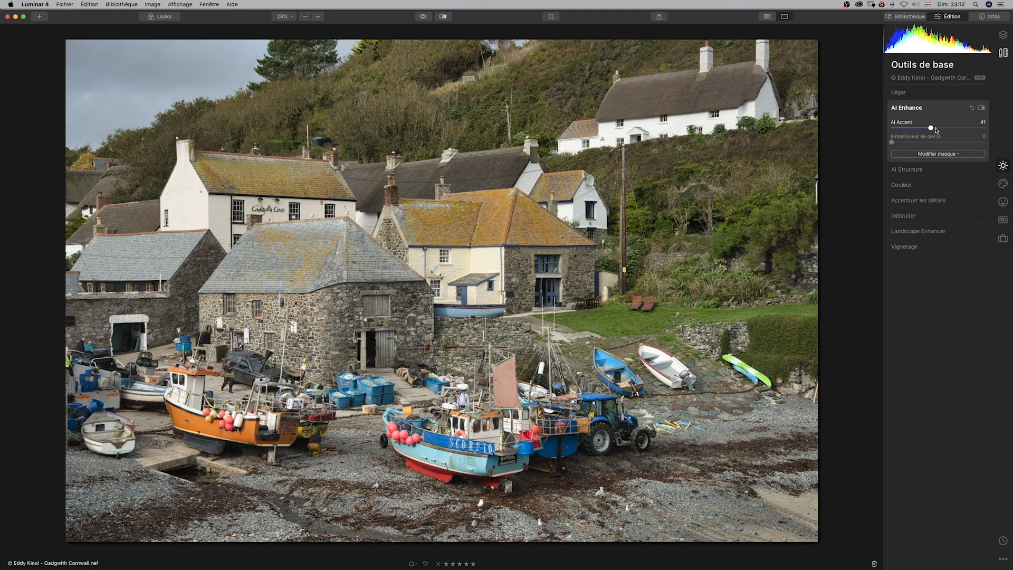
Raise the Smart Contrast in the Léger tool to 36
click(905, 94)
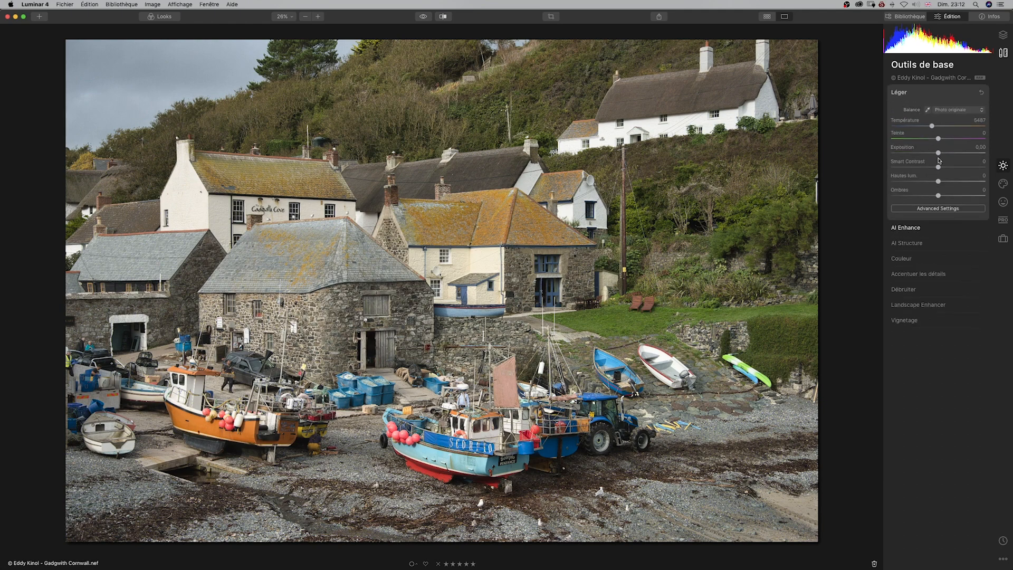
drag(938, 167, 950, 166)
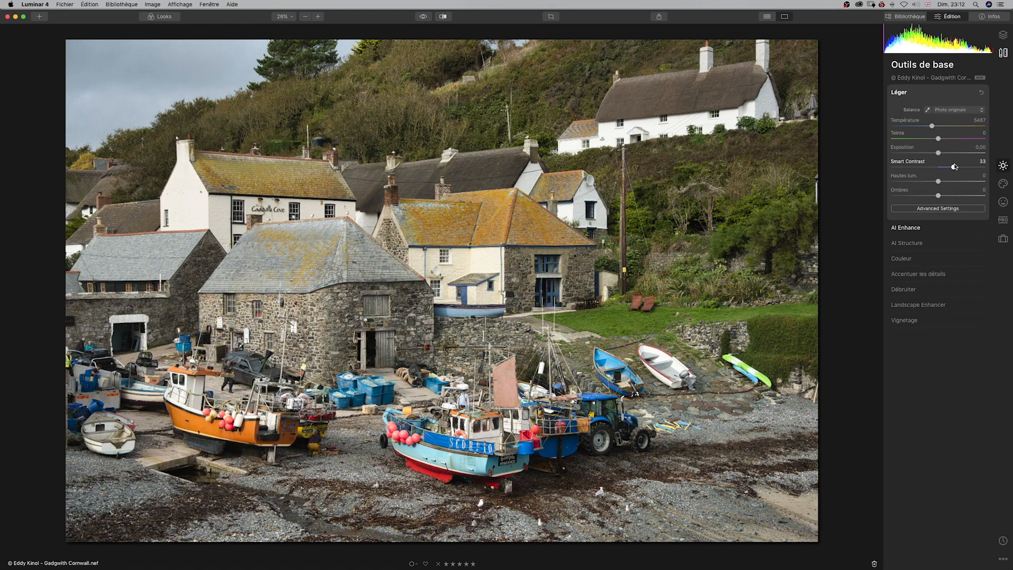
mouse_move(954, 167)
mouse_down()
mouse_move(964, 167)
mouse_move(955, 167)
mouse_up()
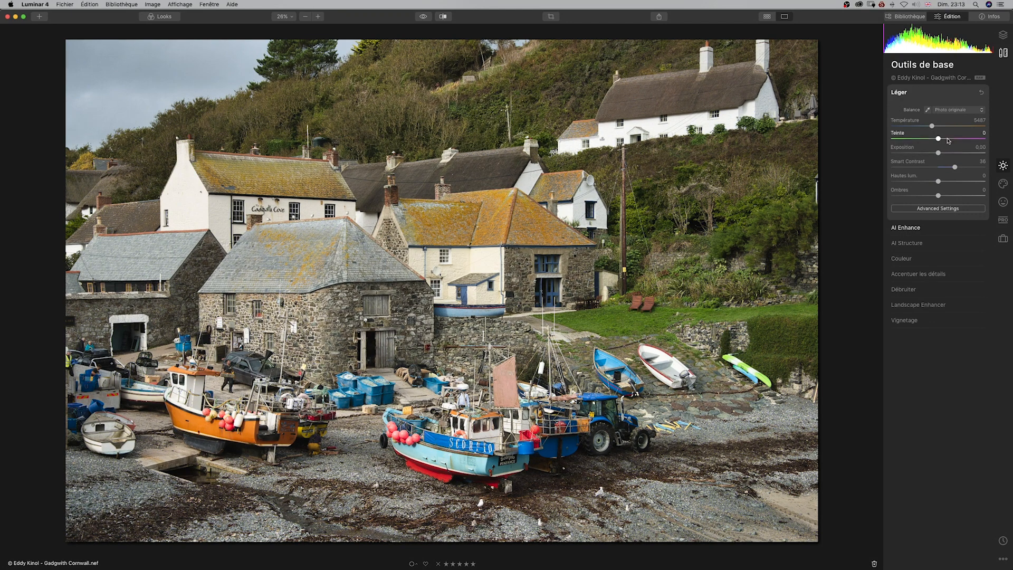
Compare the edited harbour photo with the original several times to judge the AI Accent and contrast adjustments
click(423, 16)
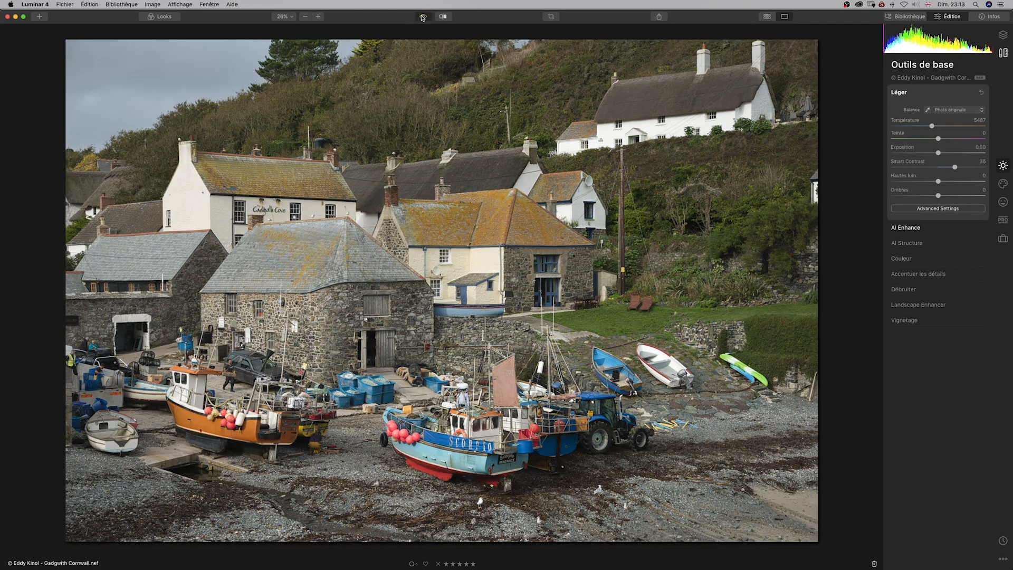
click(421, 17)
click(424, 17)
click(425, 19)
click(424, 20)
click(426, 21)
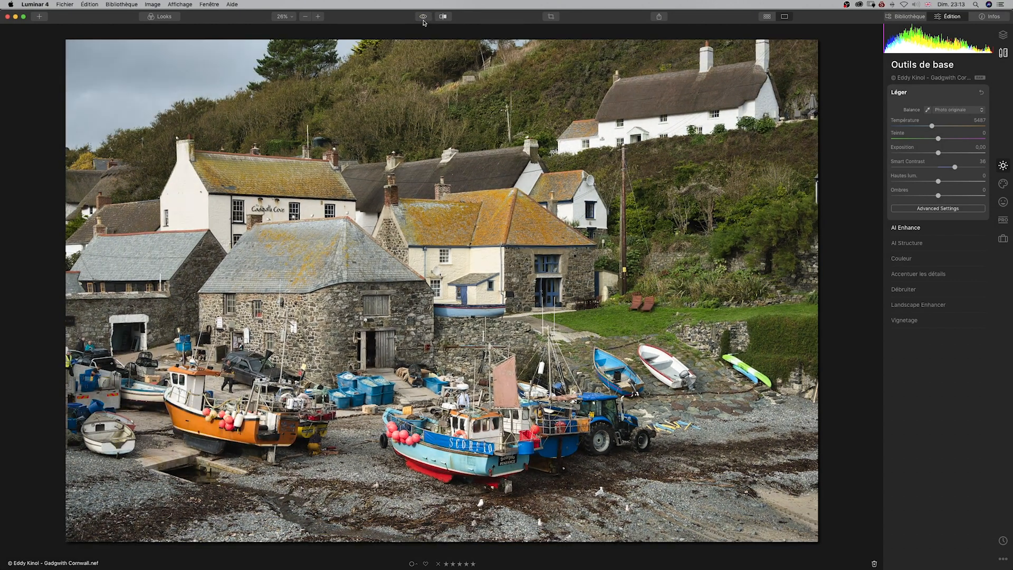
click(424, 21)
click(425, 18)
click(424, 18)
click(426, 19)
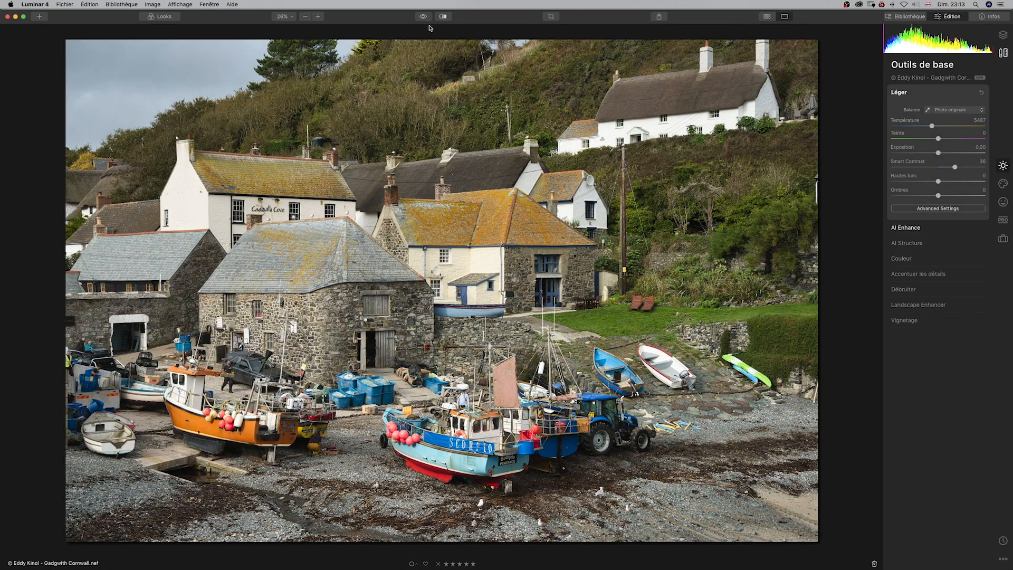
Set the AI Structure Quantité to 67 and compare the photo with and without this effect
click(921, 244)
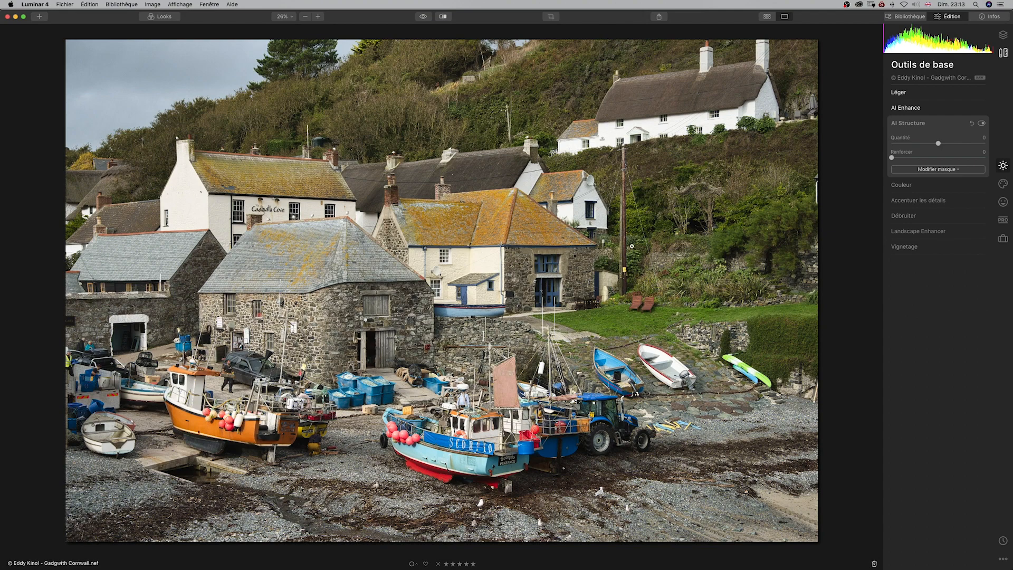
drag(939, 143, 971, 145)
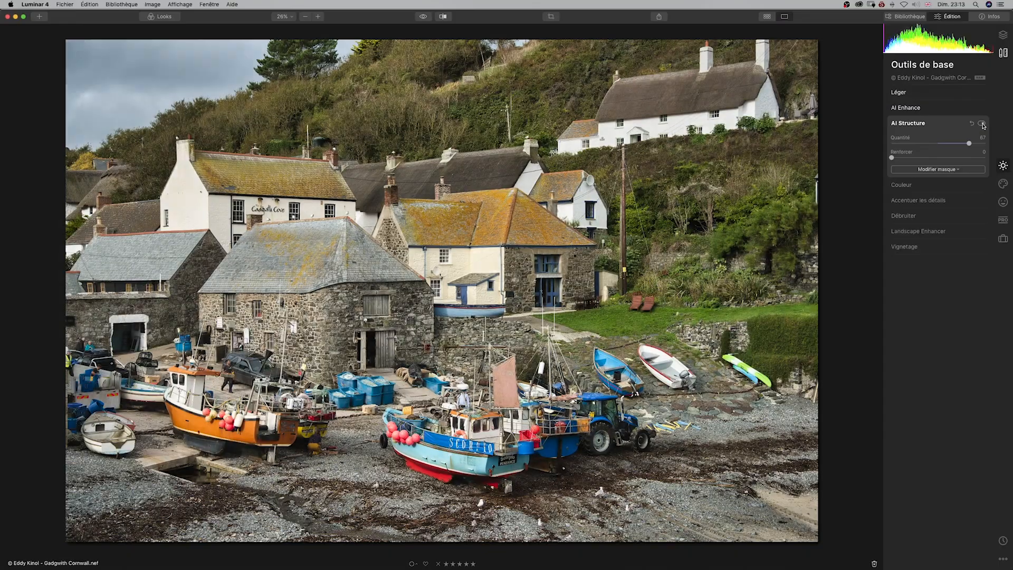
click(982, 123)
click(982, 123)
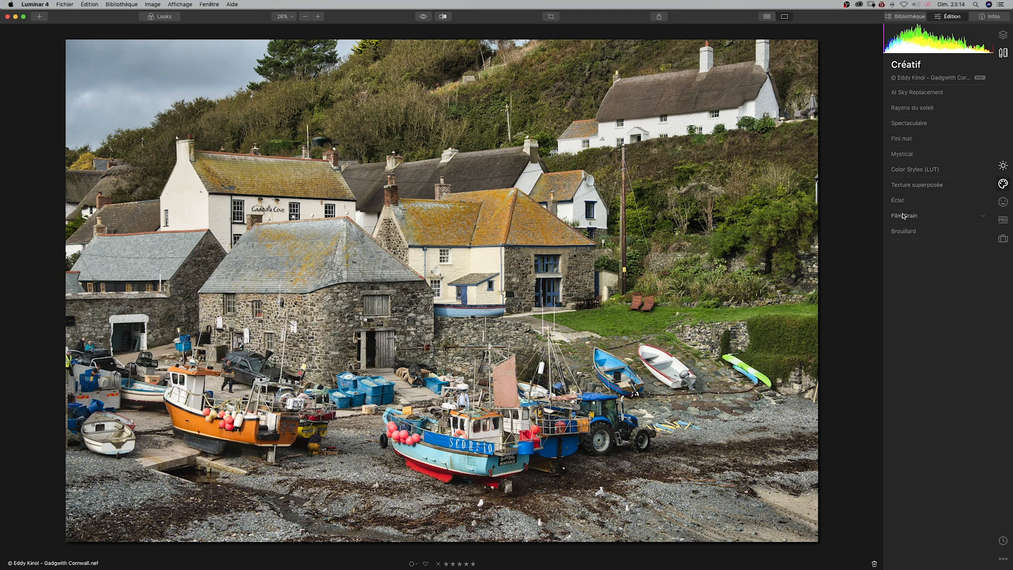
Apply the creative Mystical effect with Quantité at 47 and Ombres at 36
click(902, 154)
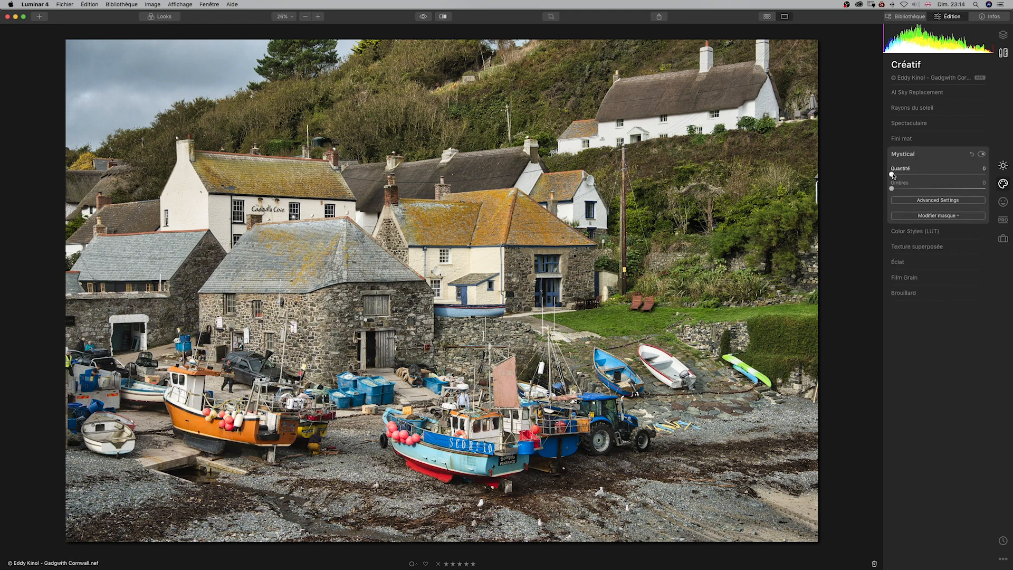
drag(896, 174, 929, 176)
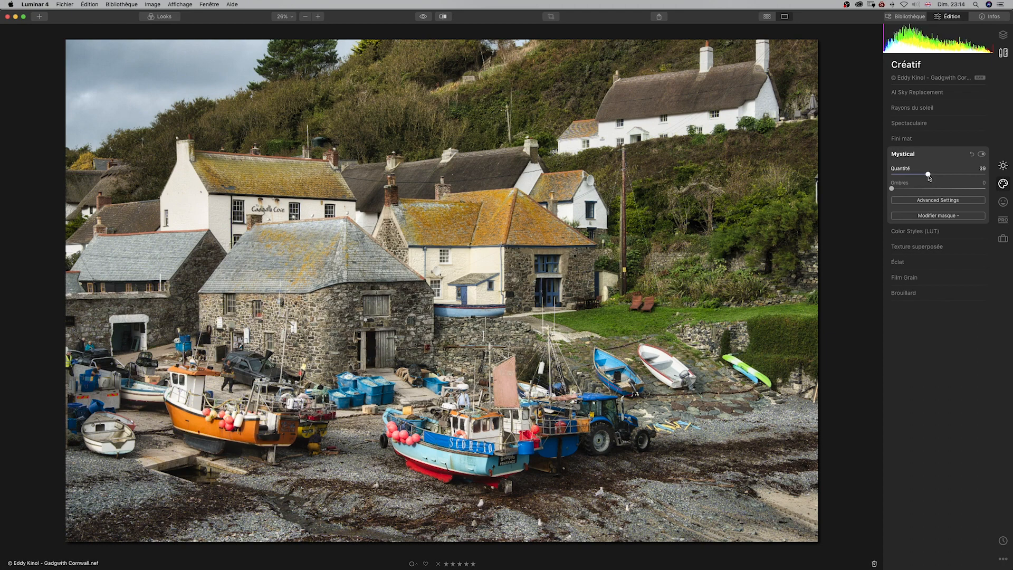
drag(928, 175, 882, 170)
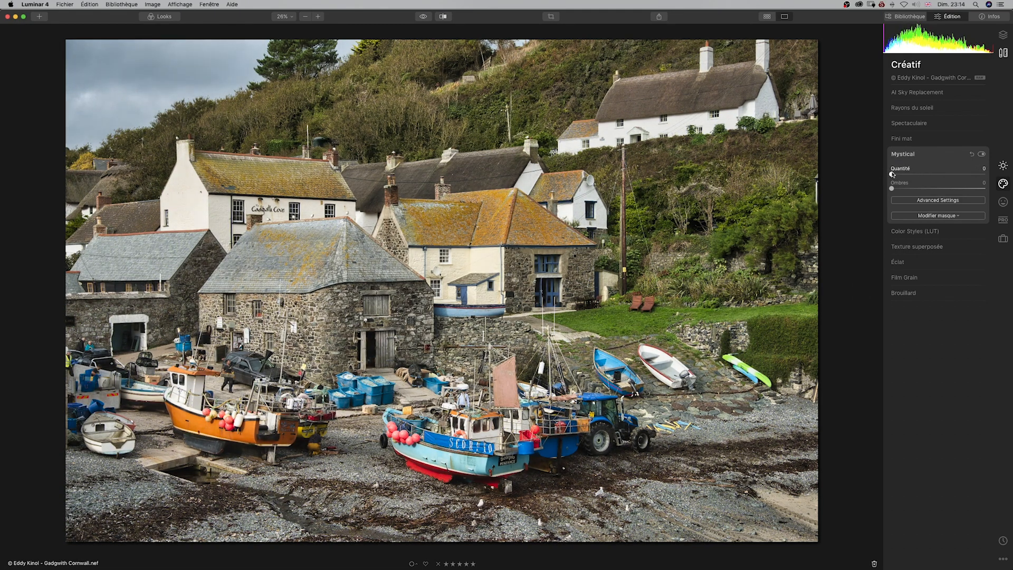
drag(893, 174, 927, 174)
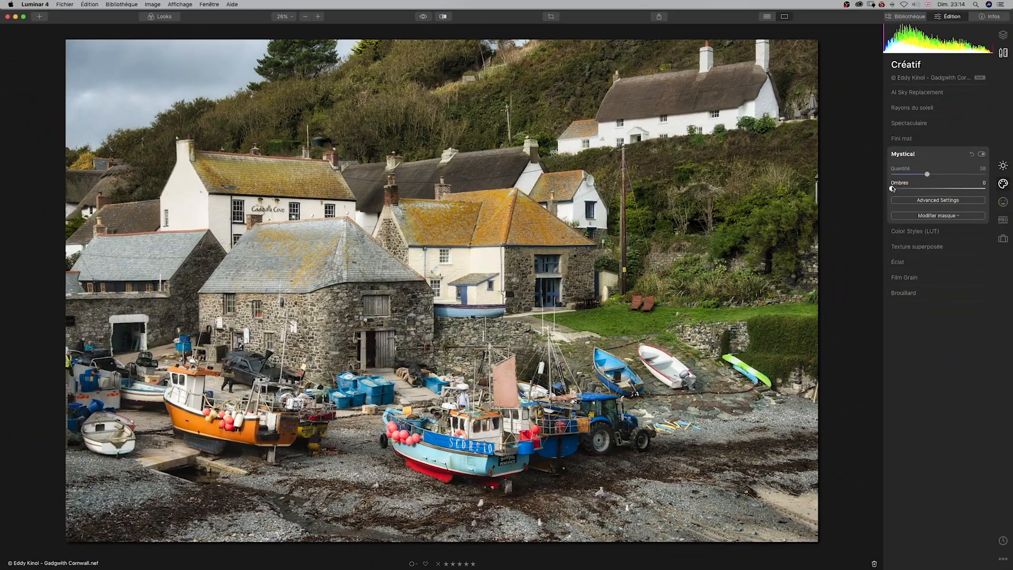
drag(892, 188, 928, 190)
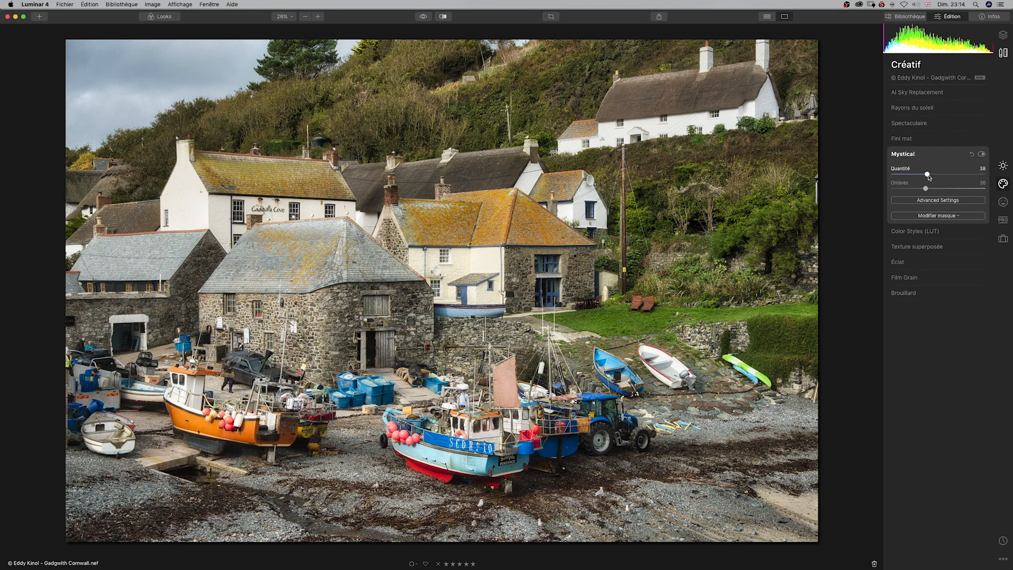
drag(929, 176, 937, 175)
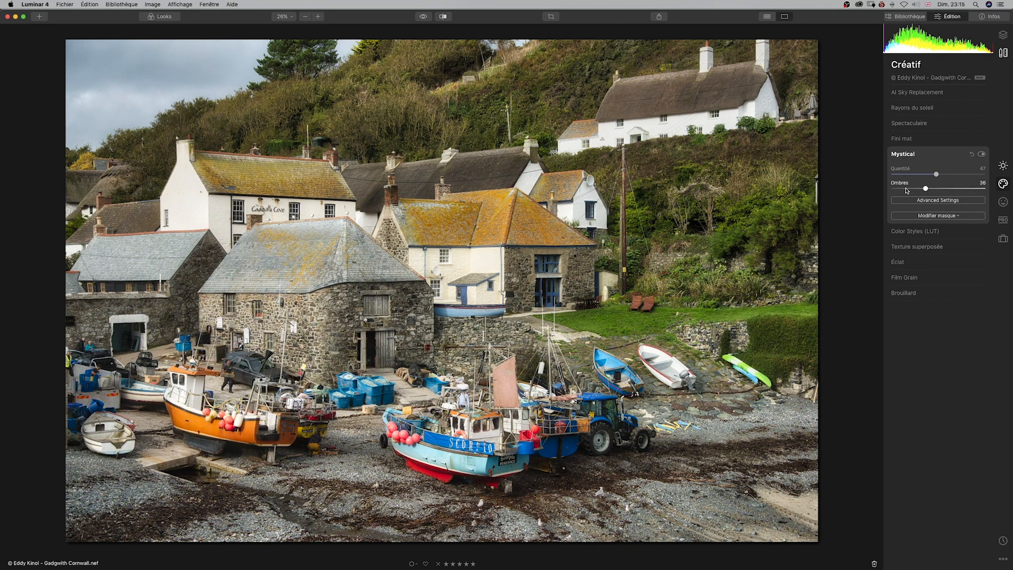
Switch the Mystical effect off and on repeatedly to examine its impact on the photo
click(982, 154)
click(983, 154)
click(982, 154)
click(983, 154)
click(983, 155)
click(982, 154)
click(982, 154)
Apply Fini mat with Quantité 27 and Contraste 20, and compare the photo with and without it
click(901, 139)
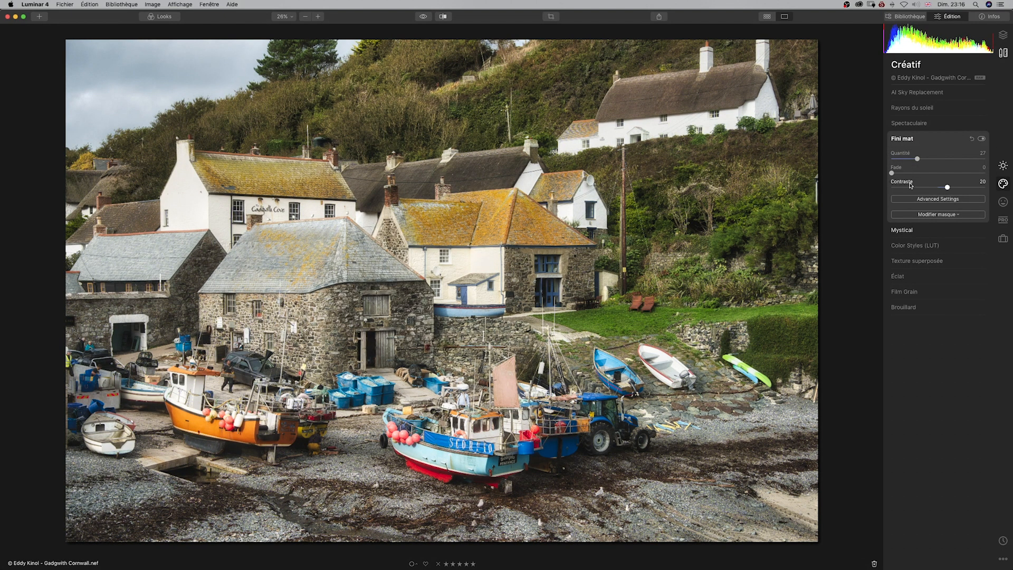
click(981, 138)
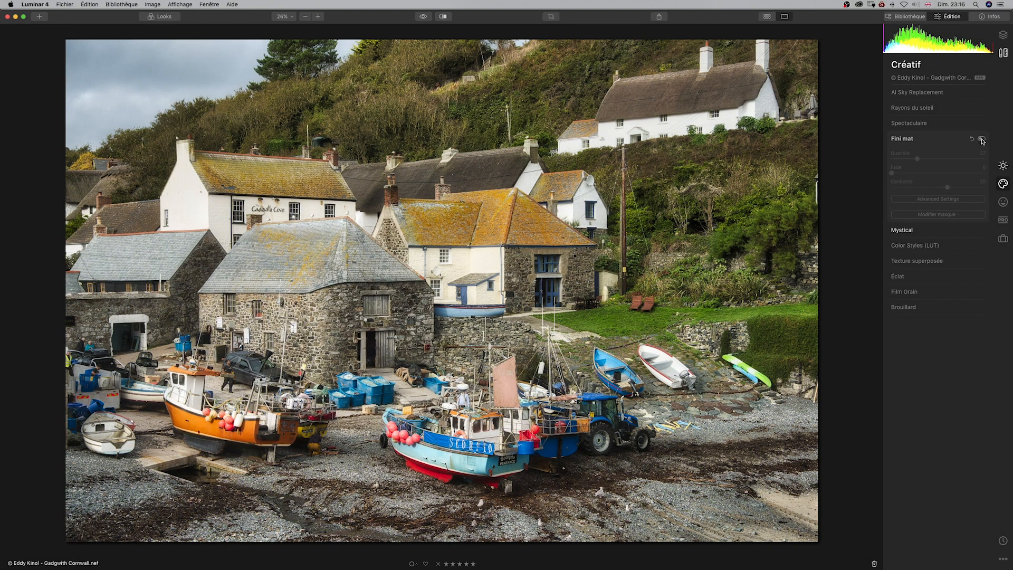
click(982, 139)
click(982, 140)
click(982, 139)
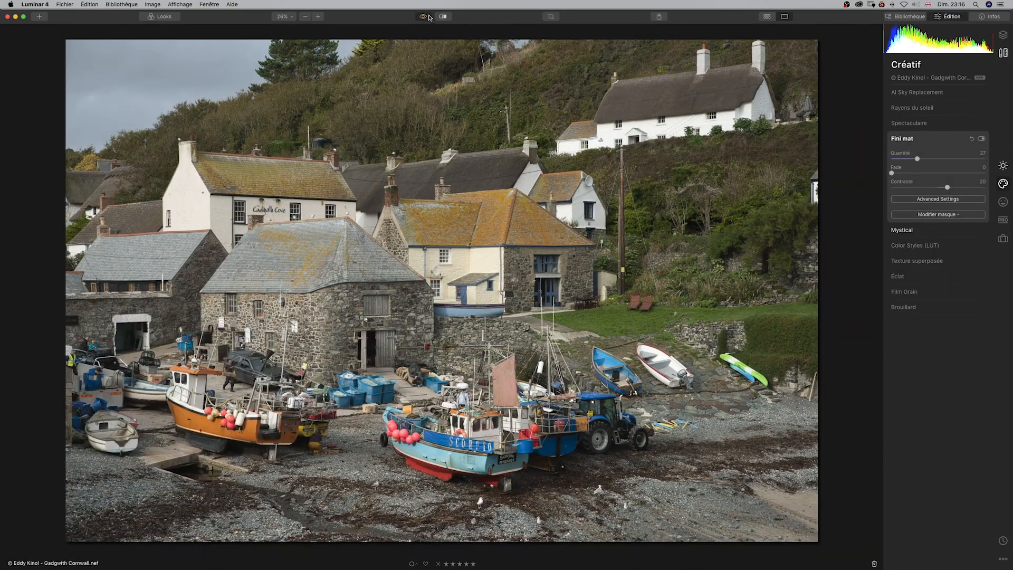
Compare the original photo with the version including the Mystical and Fini mat effects
click(425, 19)
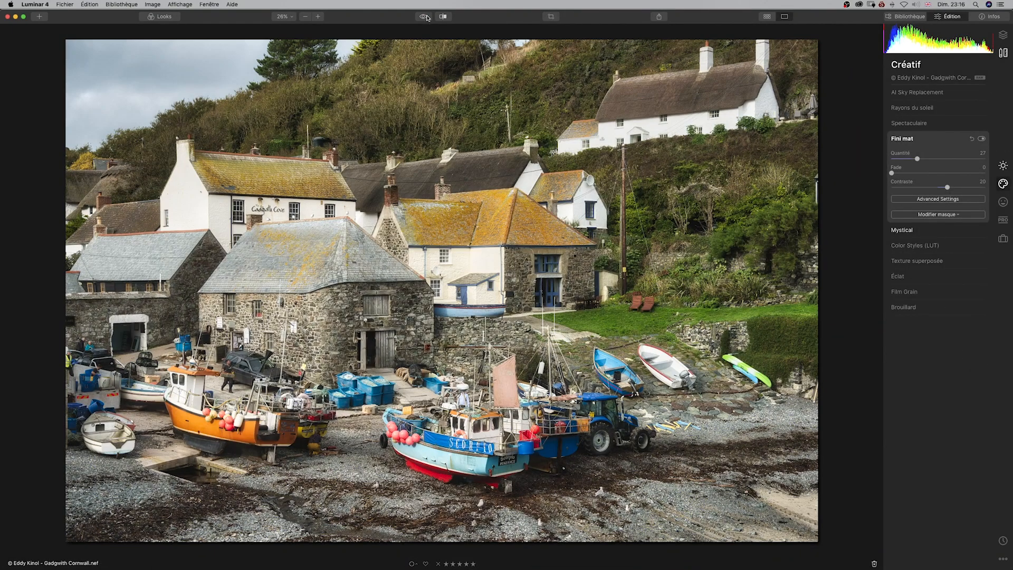
click(425, 18)
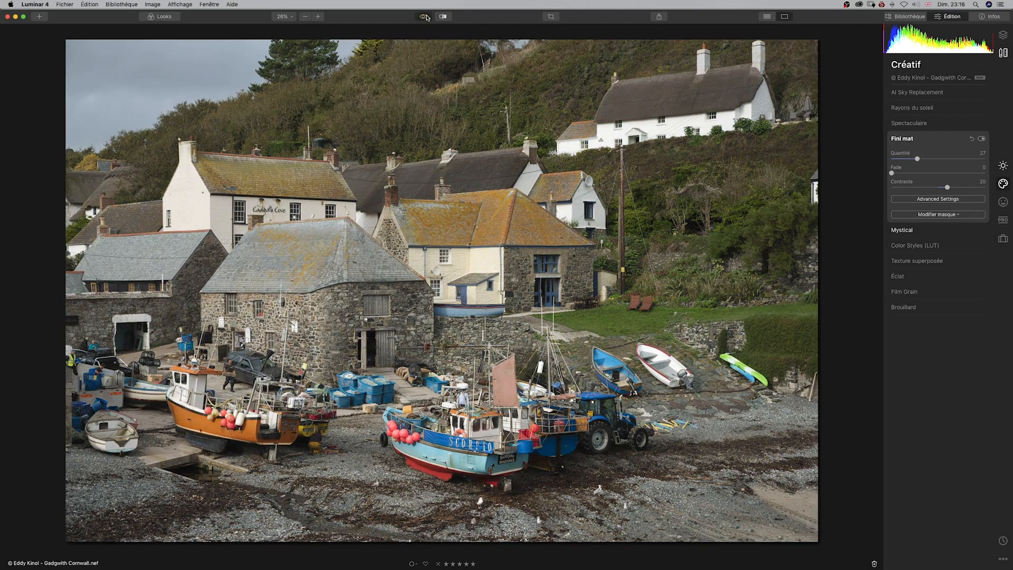
click(427, 17)
click(426, 18)
click(426, 17)
click(425, 19)
click(425, 19)
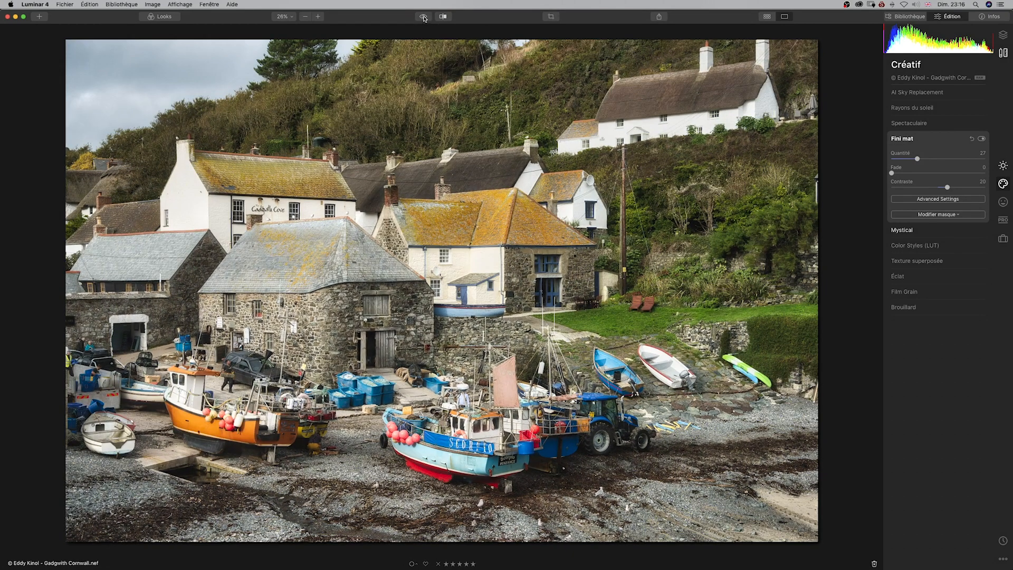
click(423, 19)
click(424, 18)
click(423, 19)
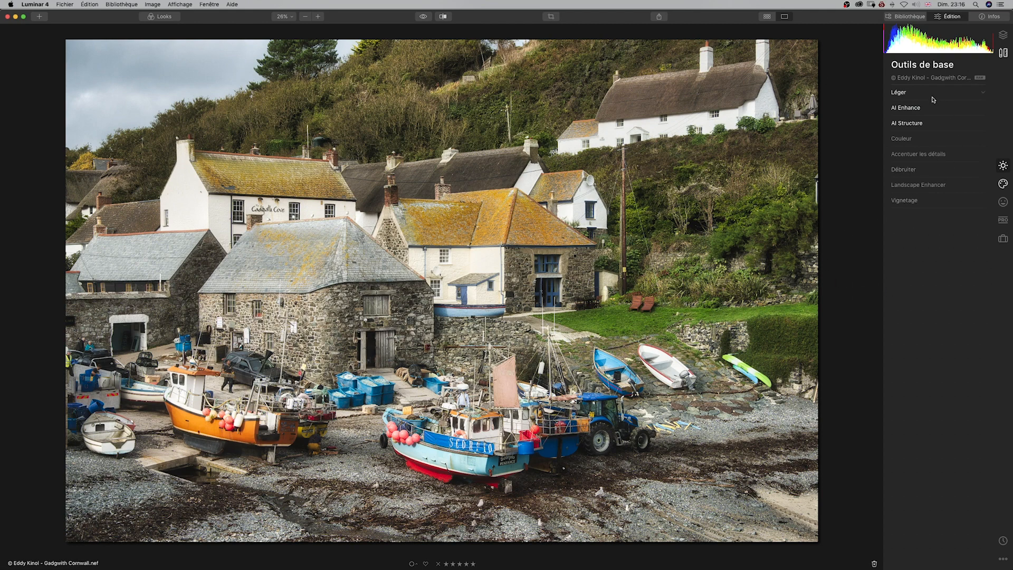
Sample the white balance on the upper white cottage, and set Température to 6603 and Teinte to 3
click(904, 93)
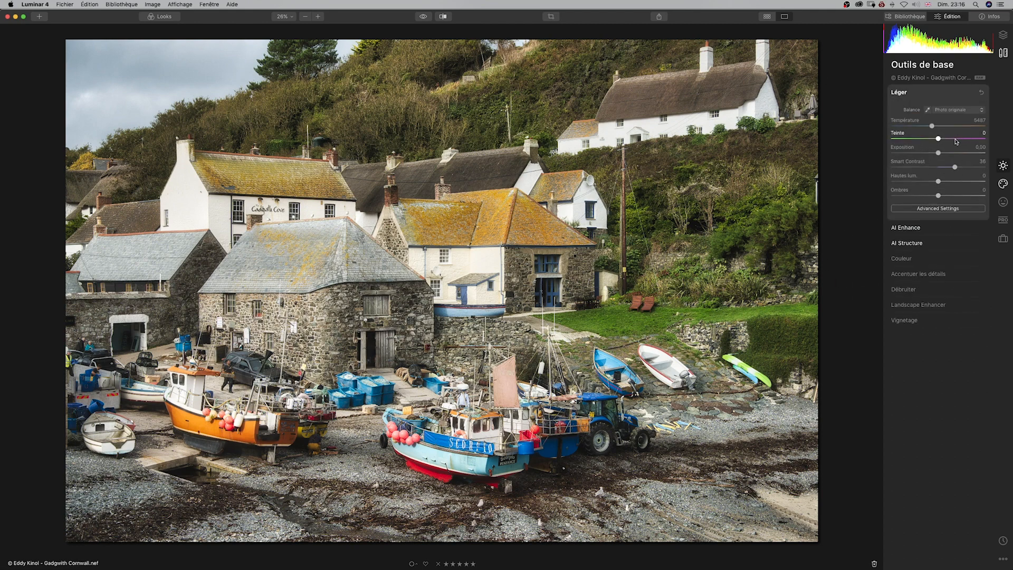
click(929, 110)
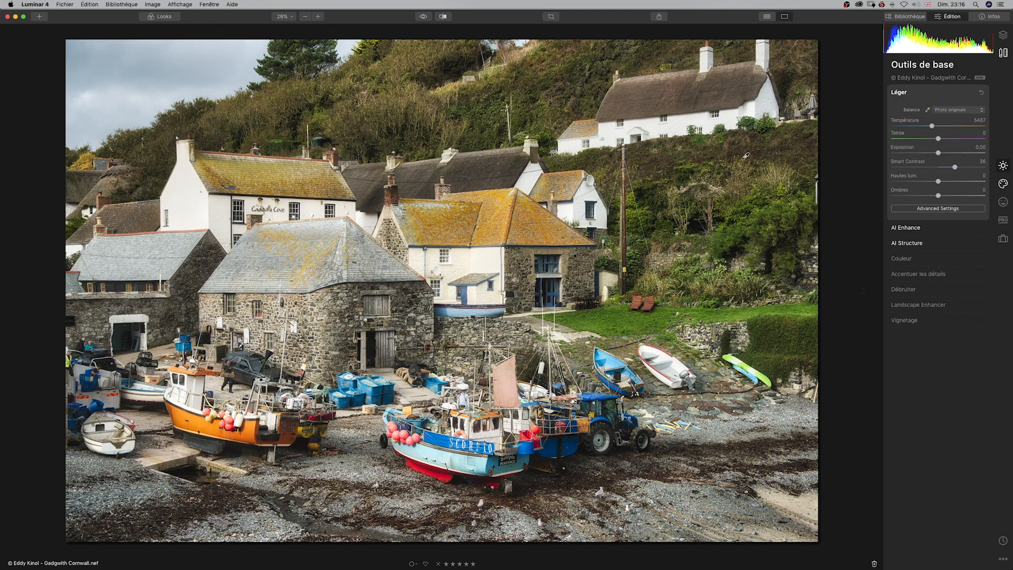
click(653, 122)
drag(930, 126, 940, 129)
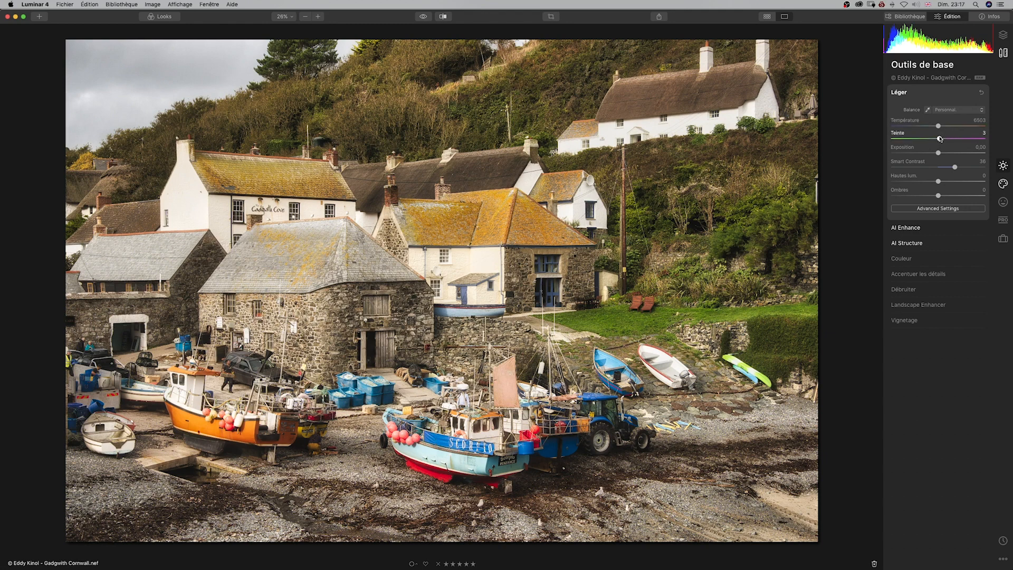
Set Teinte to 10, and compare the edited photo with the original several times
drag(940, 139, 944, 139)
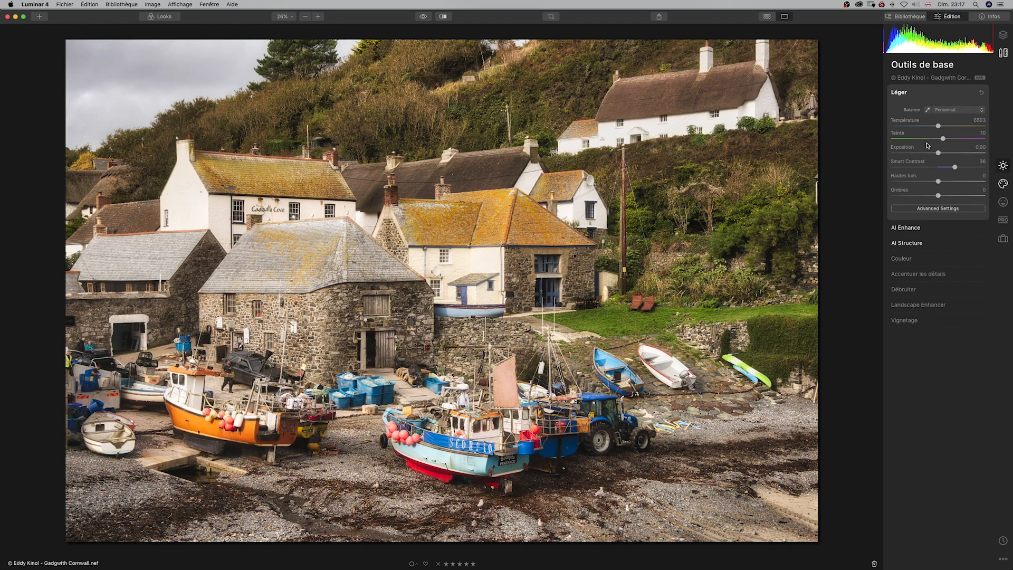
click(424, 19)
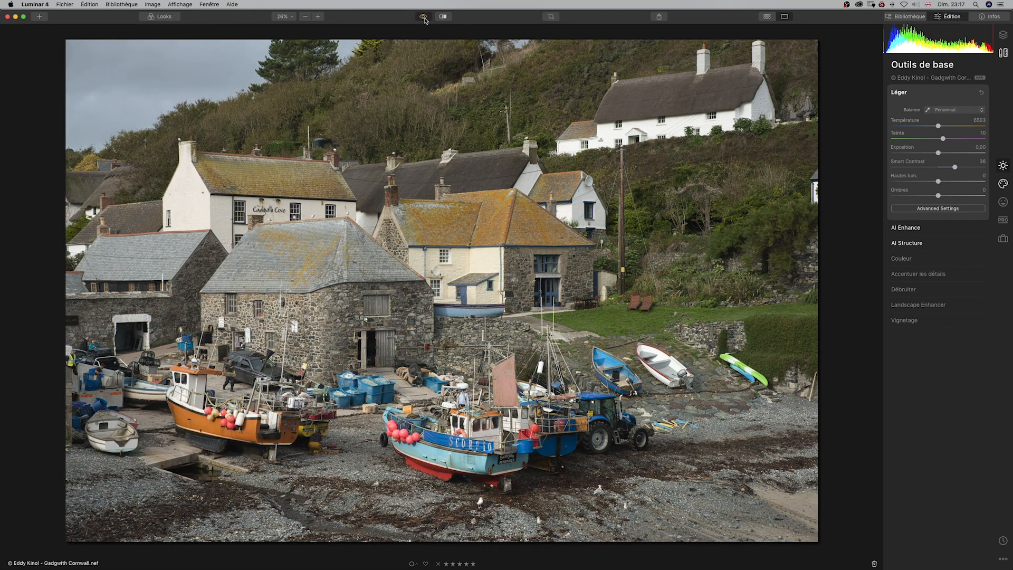
click(425, 19)
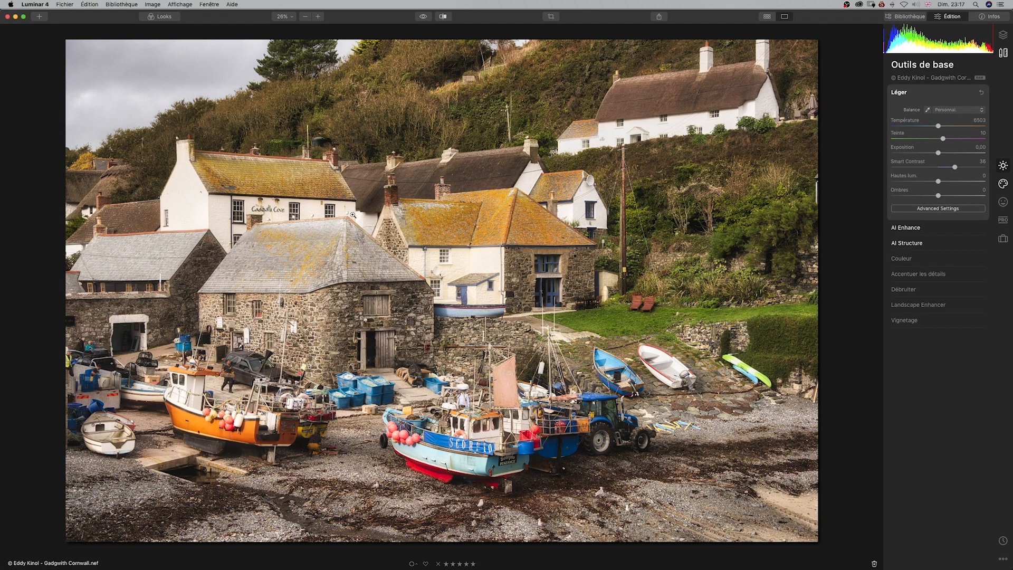
click(423, 17)
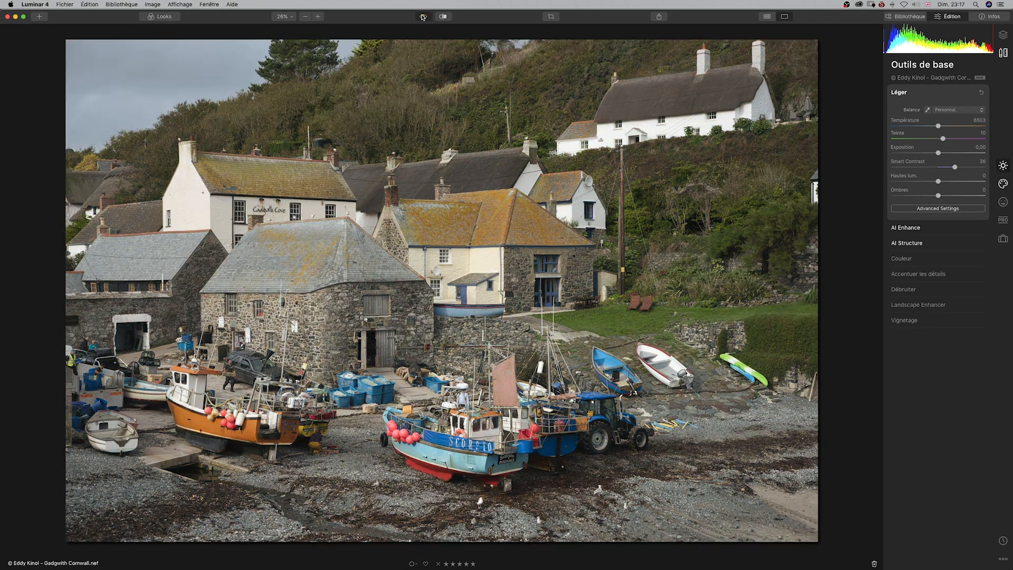
click(423, 17)
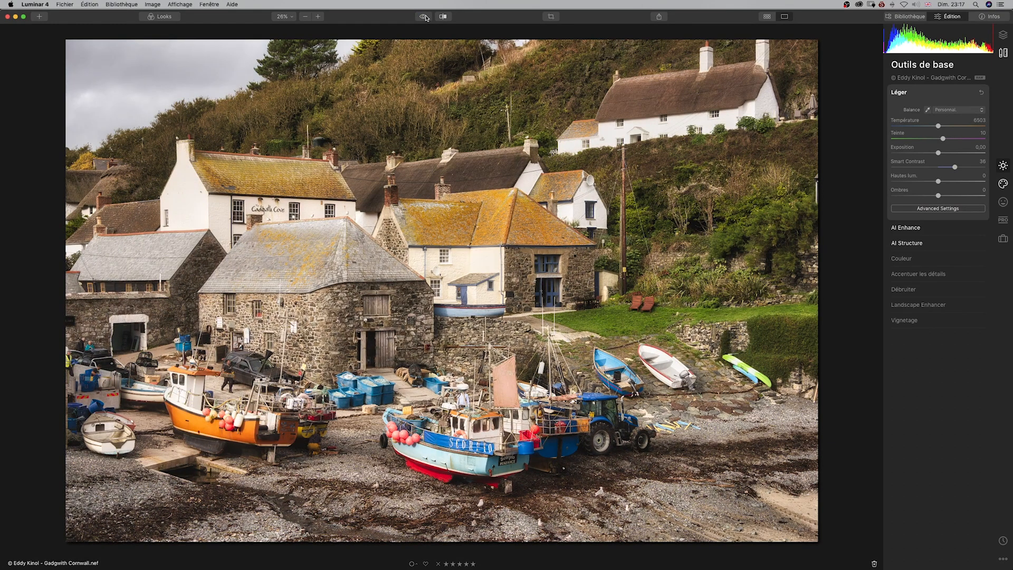
click(422, 18)
click(422, 18)
click(423, 18)
click(422, 18)
click(422, 18)
click(423, 18)
Set Hautes lum. to -58 and Ombres to 15 in the Léger adjustments
mouse_move(941, 182)
mouse_down()
mouse_move(909, 184)
mouse_move(945, 195)
mouse_up()
click(938, 208)
click(943, 208)
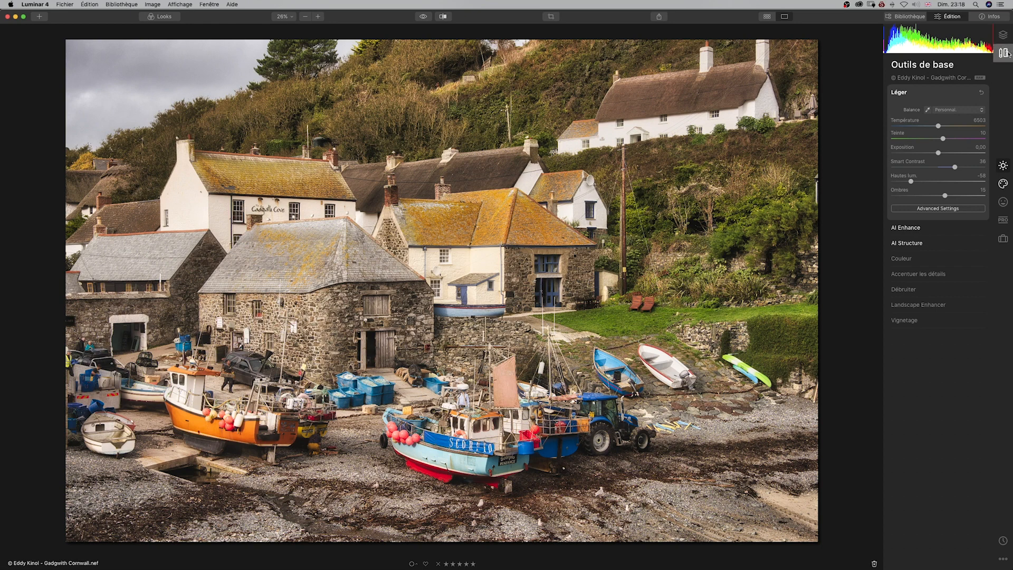
Crop the photo slightly at its original proportions, shift it a little downwards inside the frame, and apply the crop
click(551, 17)
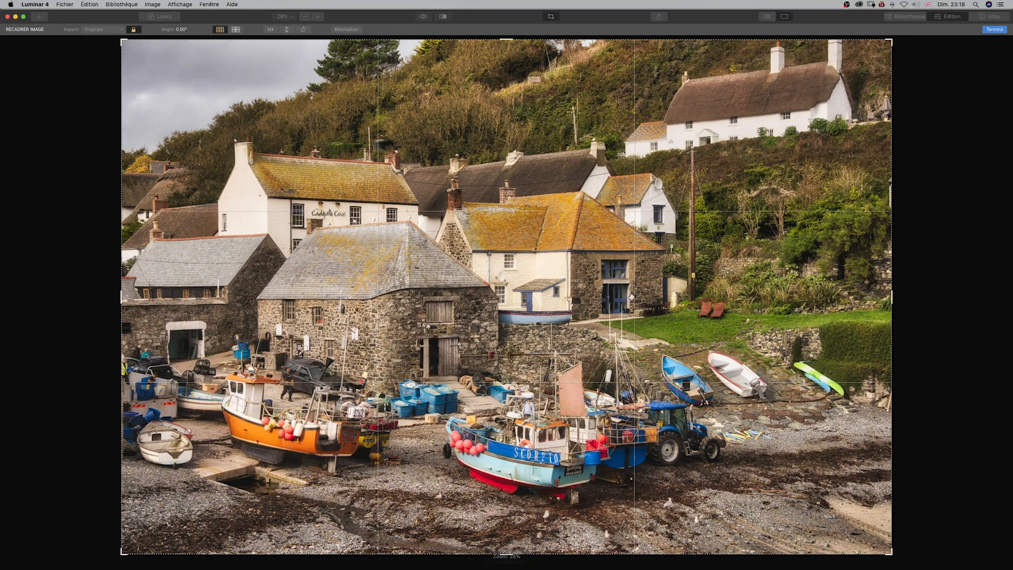
drag(119, 302, 125, 299)
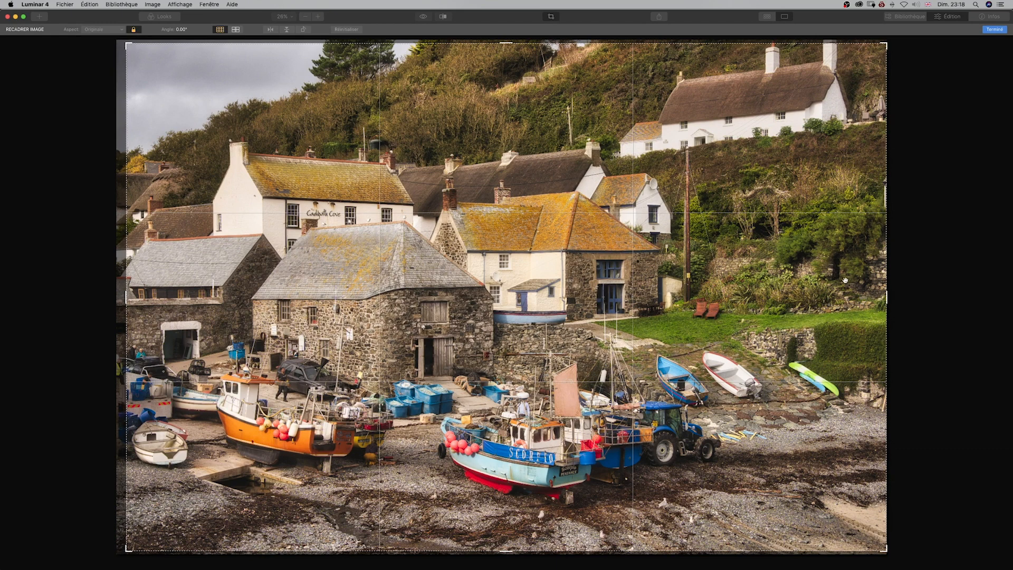
drag(886, 297, 888, 297)
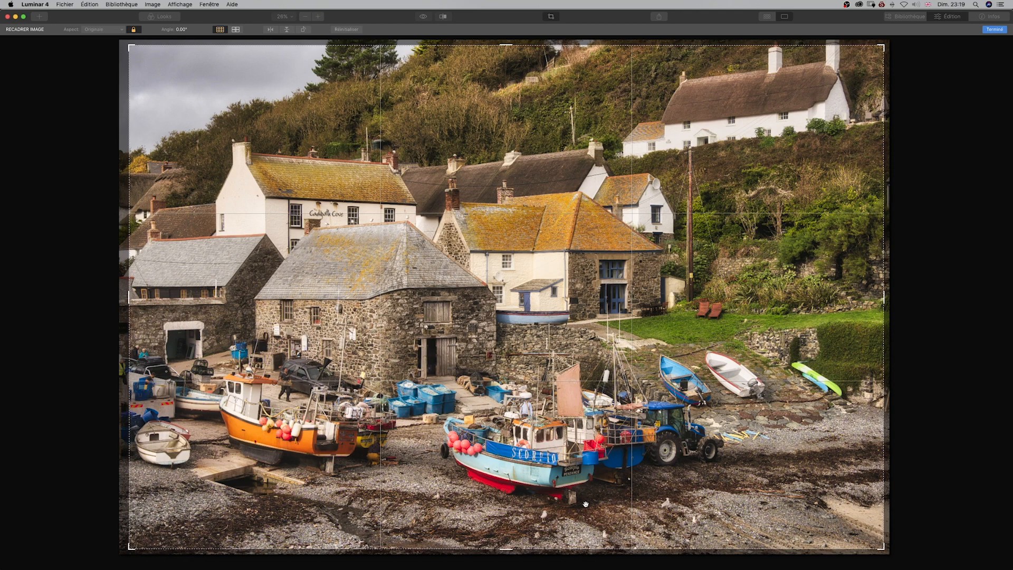
drag(596, 339, 595, 347)
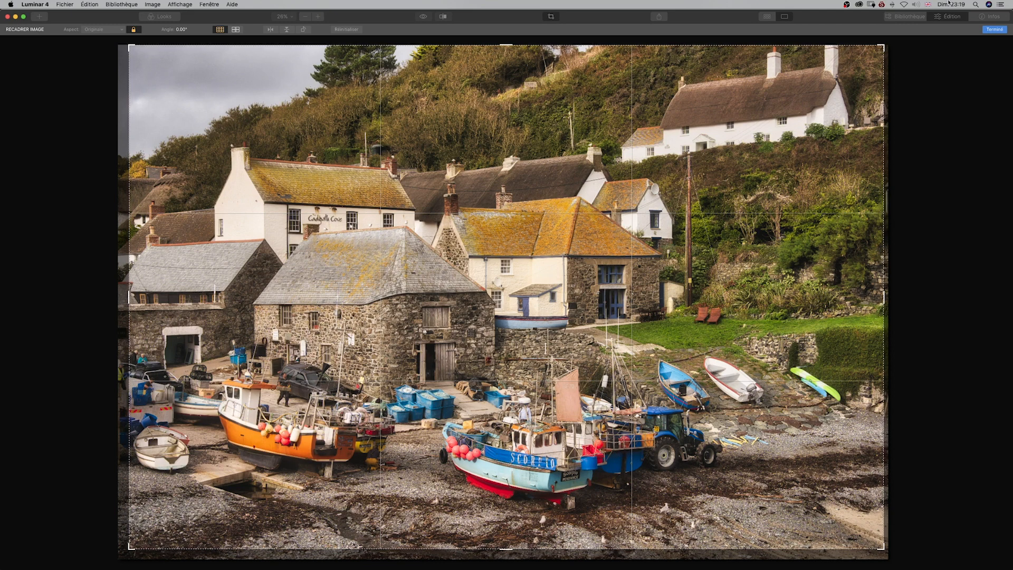
click(995, 29)
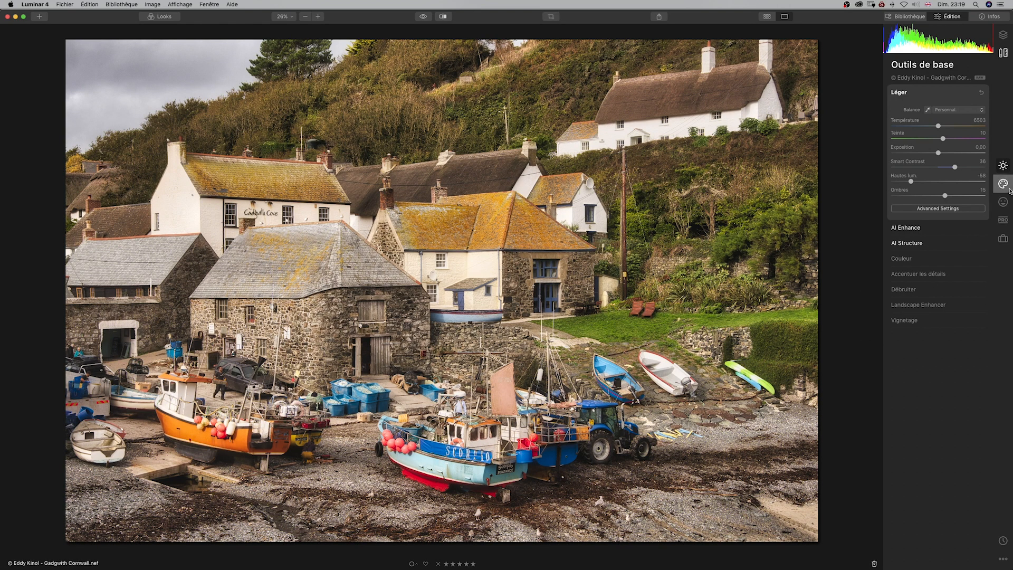
Darken the photo with Dégradé réglable, setting Exposition to -38 for Zone supérieure and -30 for Zone inférieure
click(1003, 220)
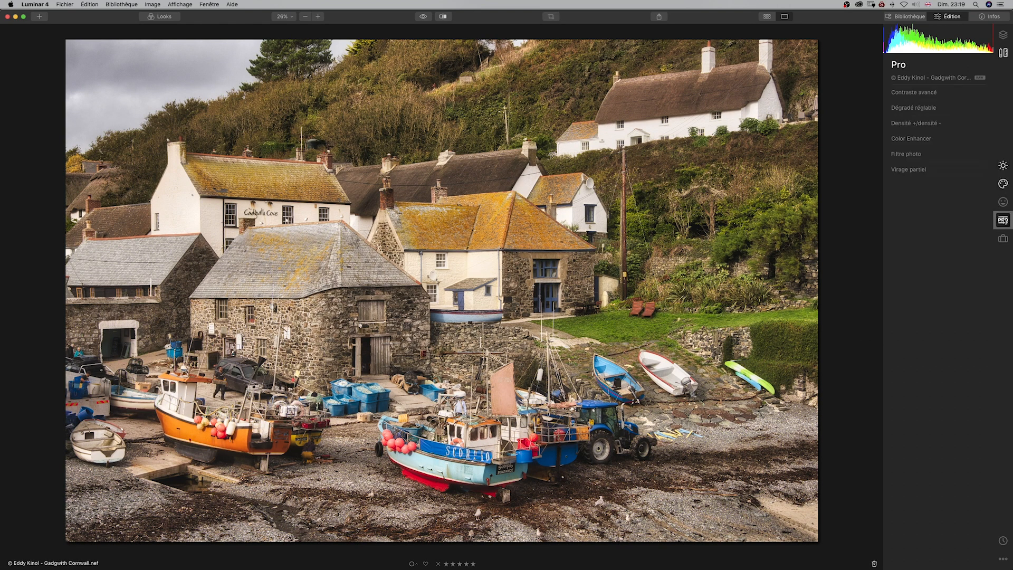
click(914, 109)
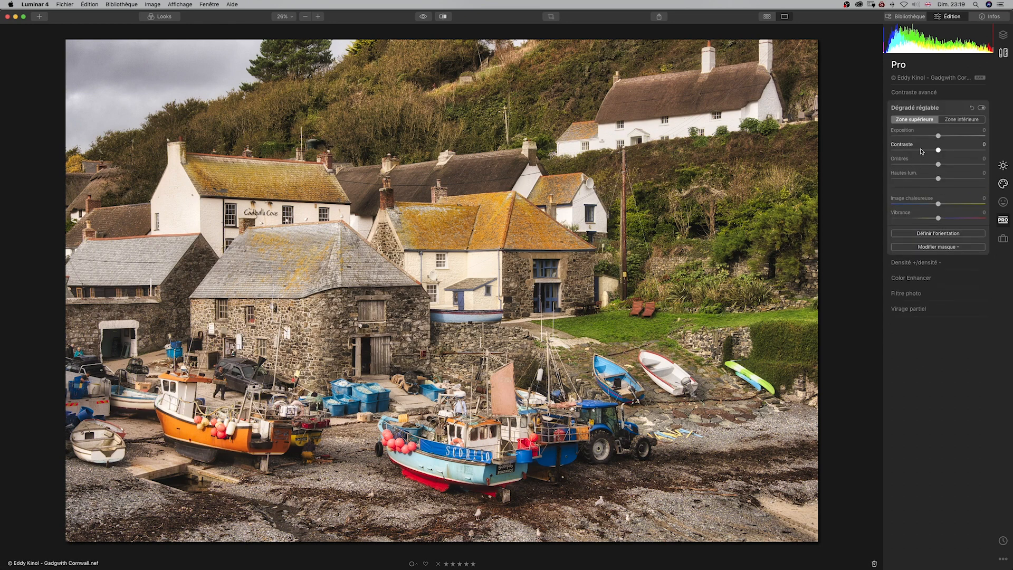
drag(938, 137, 921, 137)
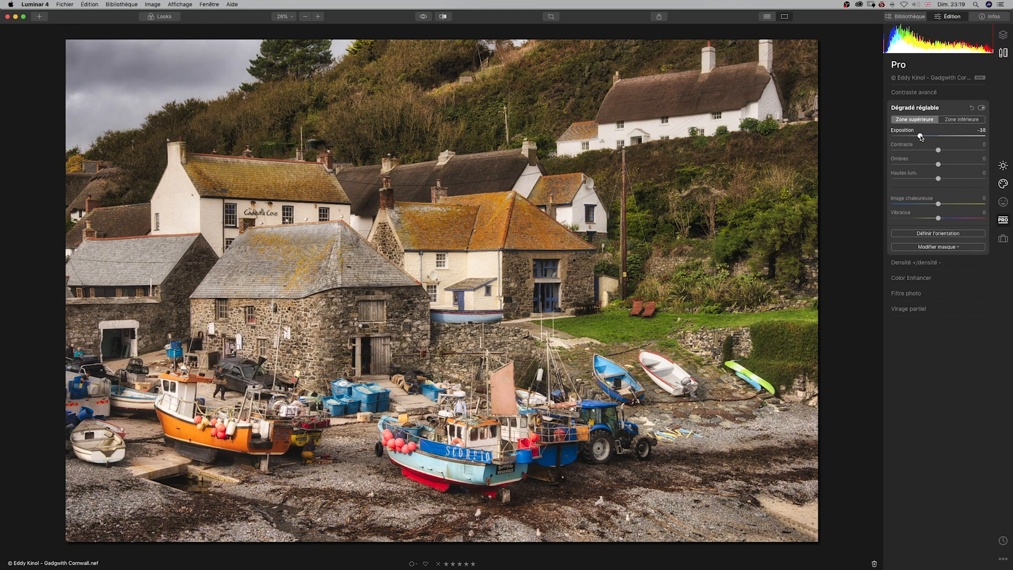
click(963, 120)
drag(940, 135, 925, 134)
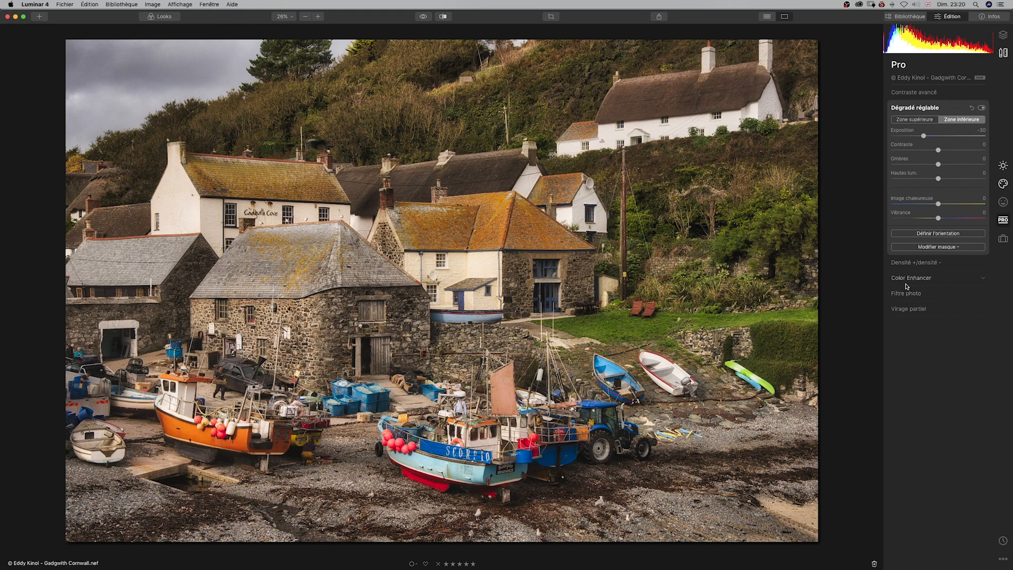
Add a Vignetage centred on the large stone building near the harbour, with Quantité -49
click(1005, 166)
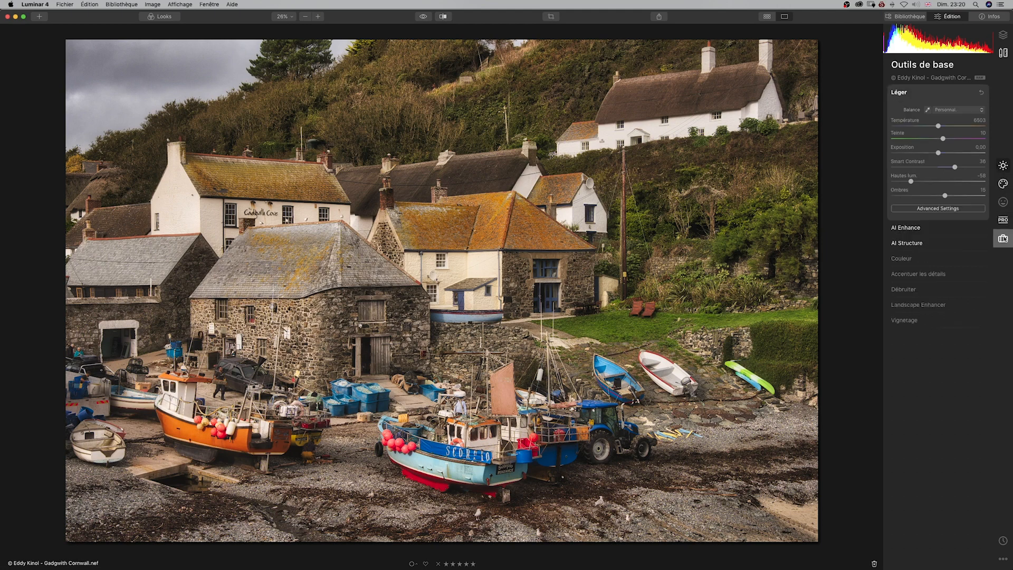
click(906, 320)
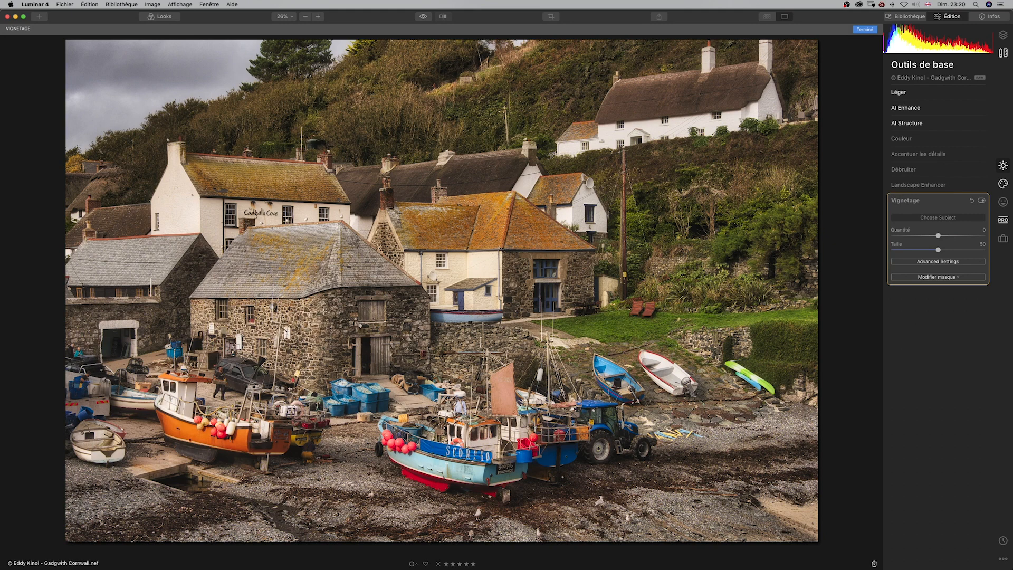
click(321, 301)
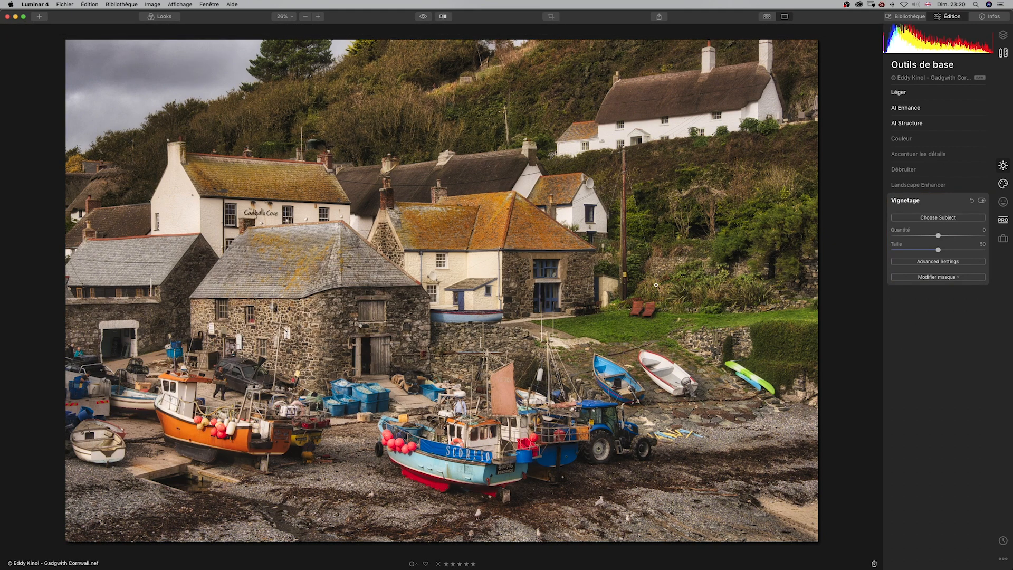
drag(938, 235, 914, 238)
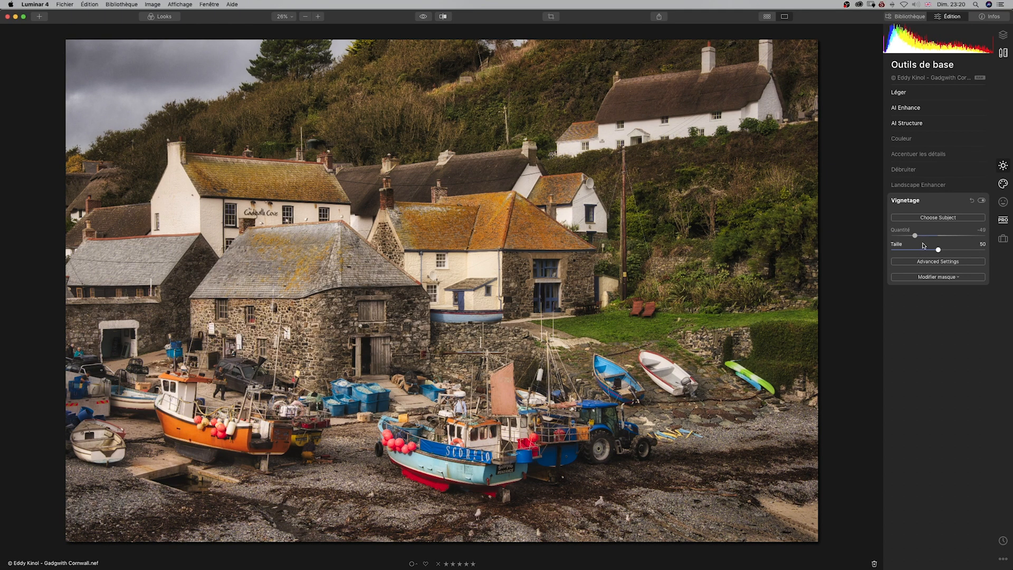
Refine the vignette with Progressivité 100, Taille 0 and Lumière interne 32
click(937, 263)
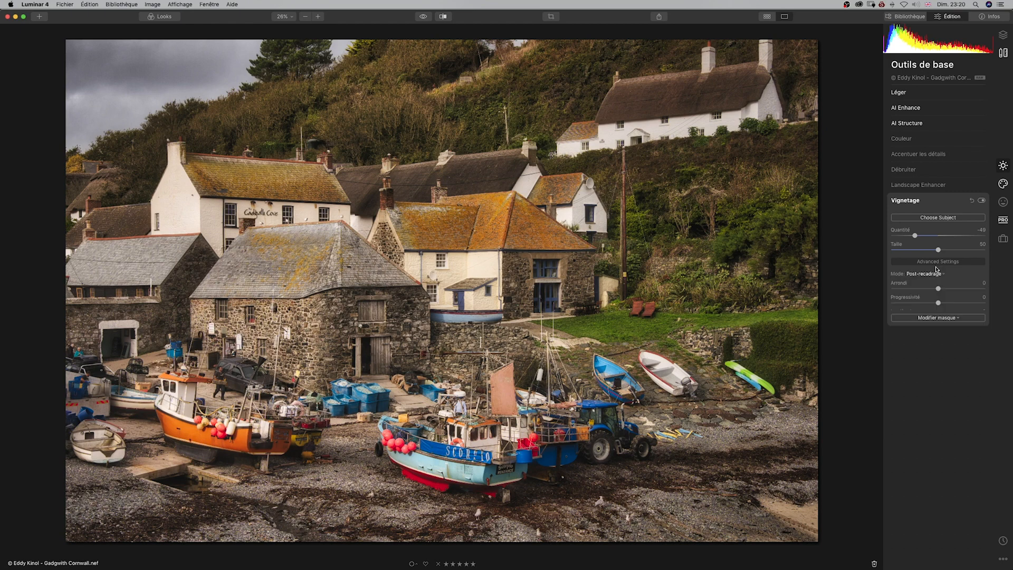
drag(938, 302, 990, 305)
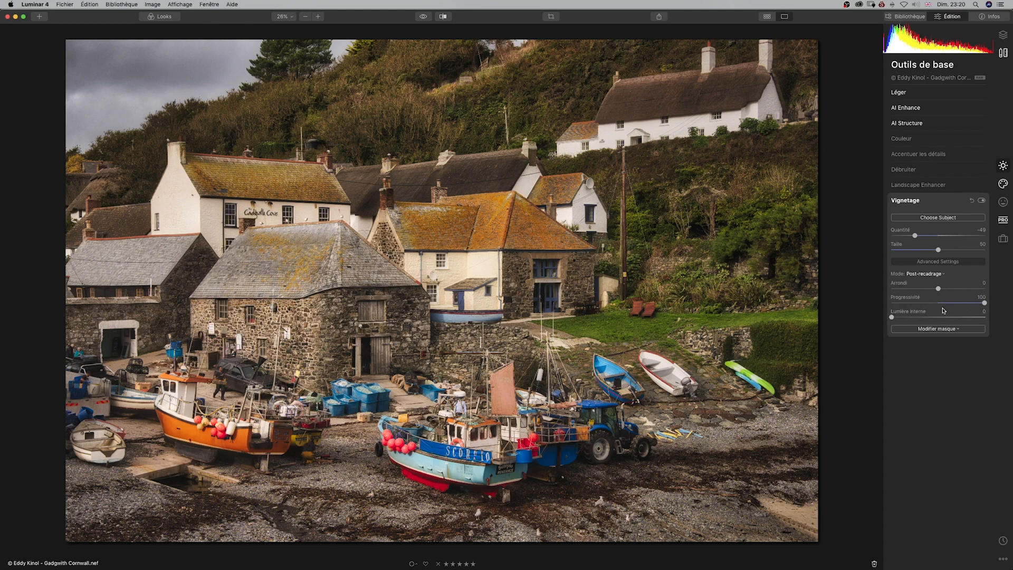
drag(939, 251, 880, 255)
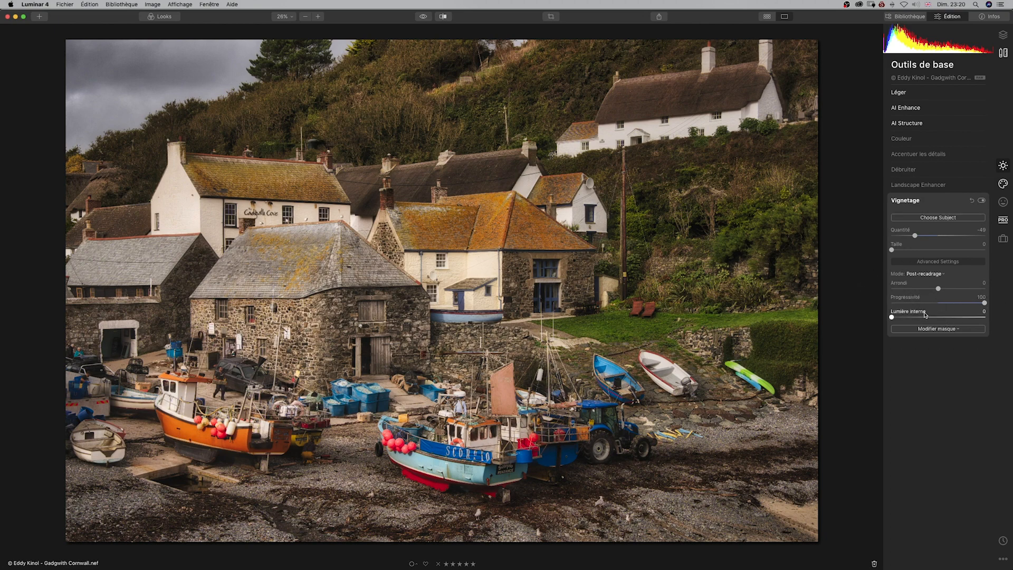
drag(893, 317, 922, 316)
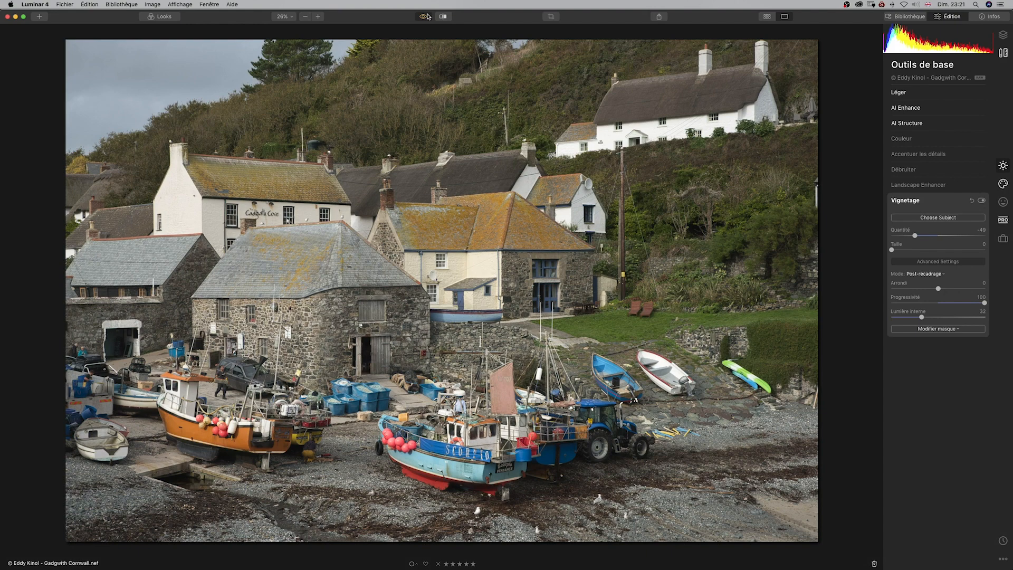
Compare the original photo with the cropped and vignetted version several times
click(424, 16)
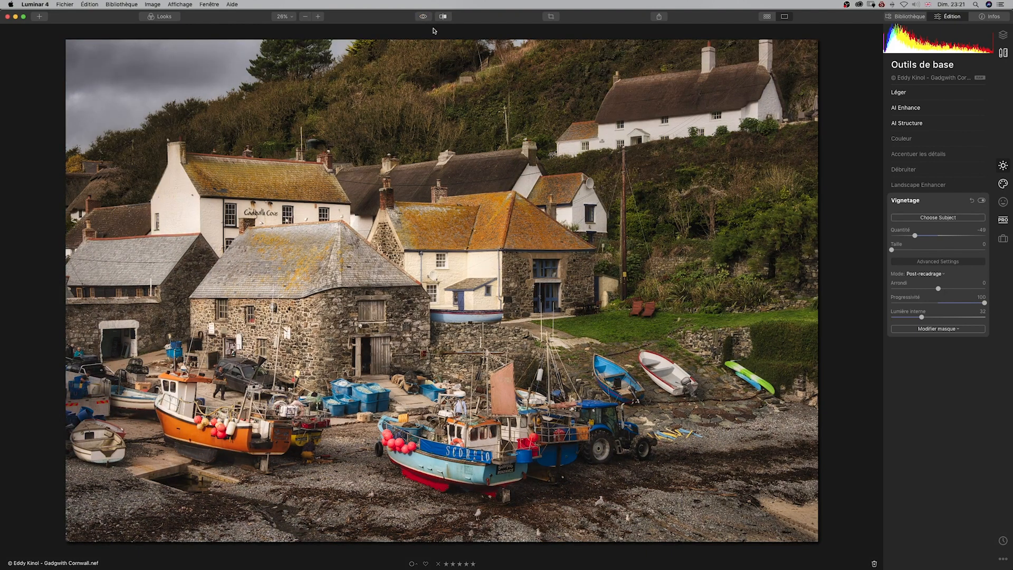
click(424, 16)
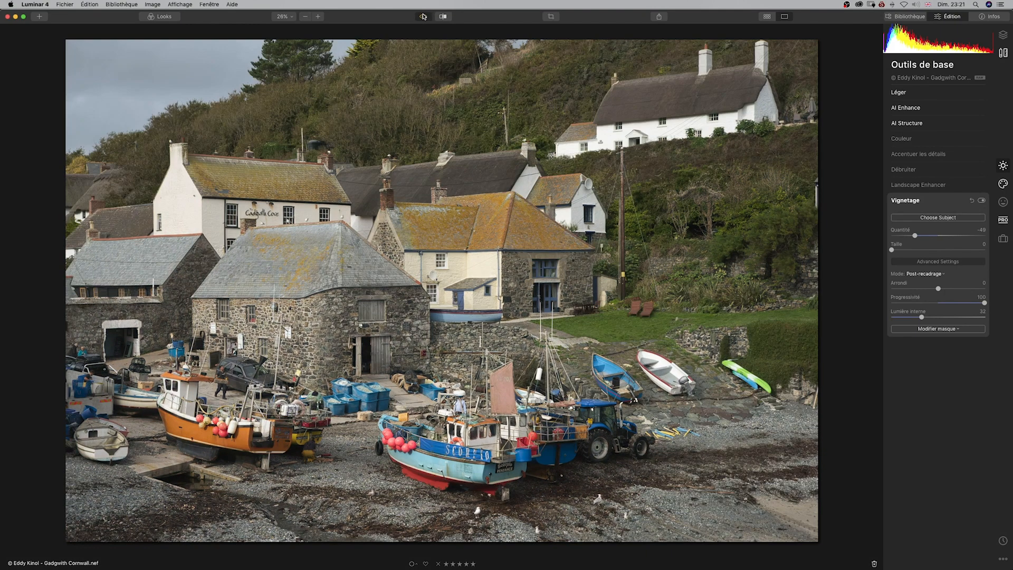
click(423, 17)
click(423, 17)
click(424, 16)
click(423, 17)
click(424, 16)
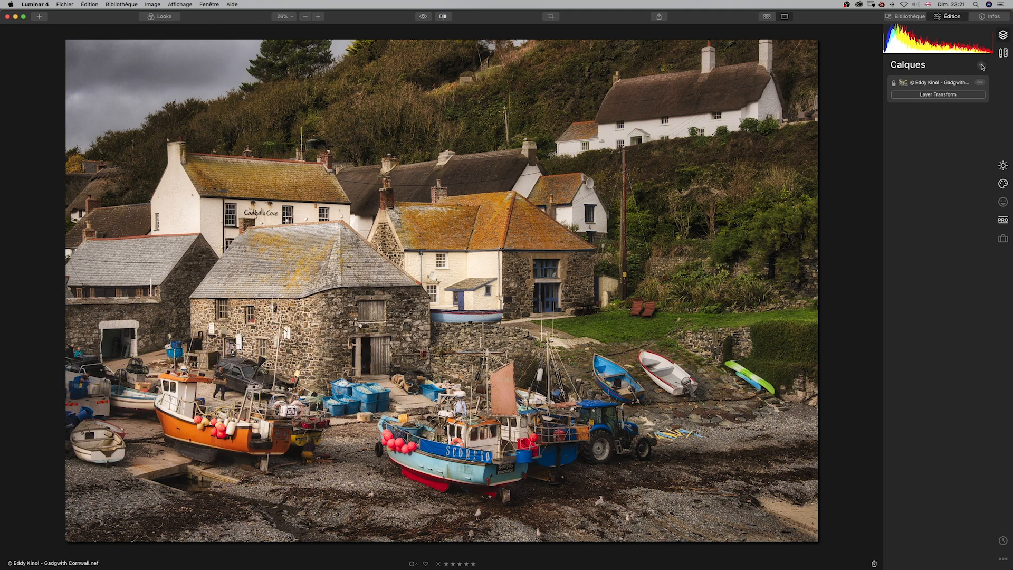
Add an adjustment layer and start painting on it with Densité +/densité -
click(981, 65)
click(958, 77)
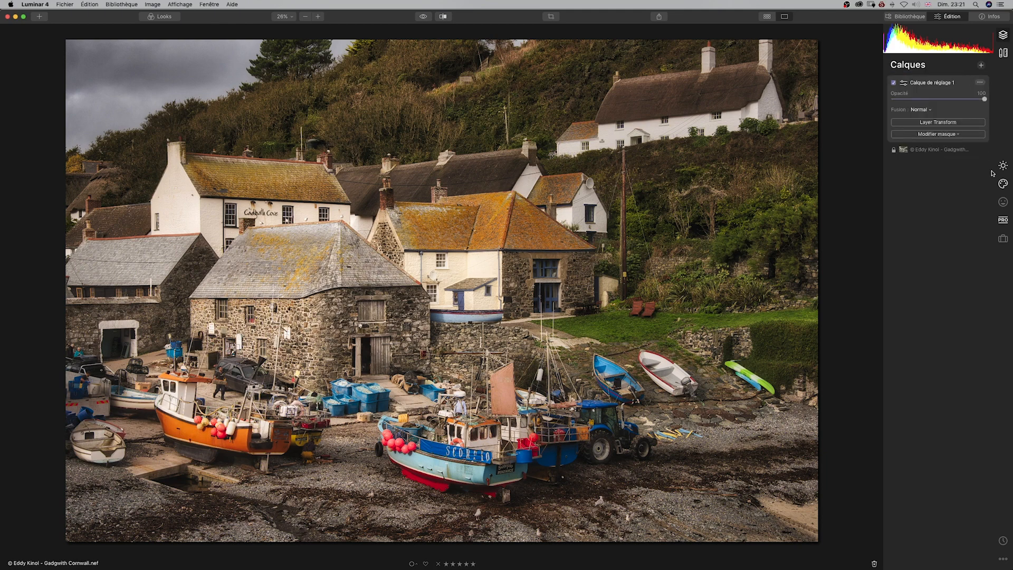
click(1004, 225)
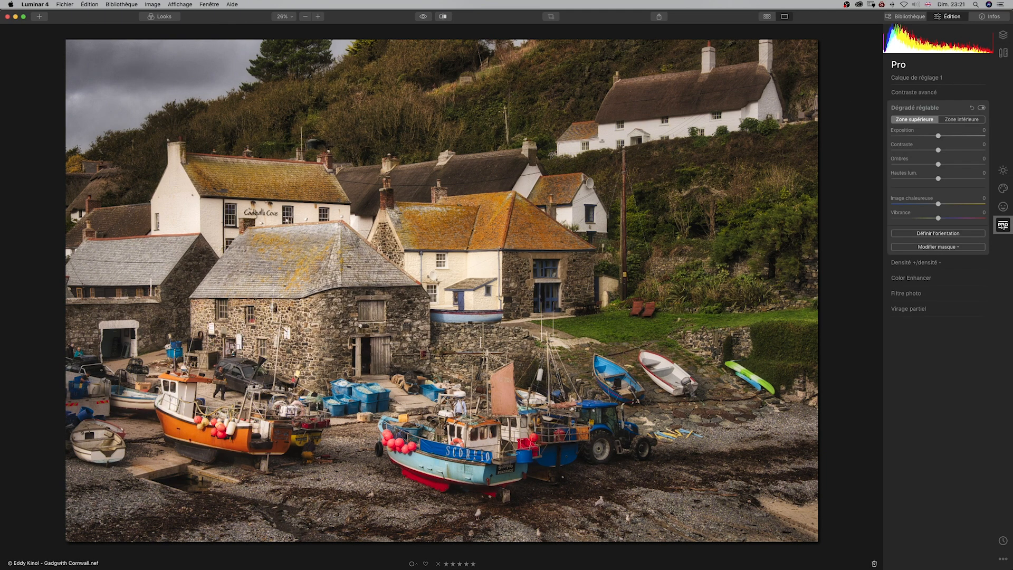
click(910, 267)
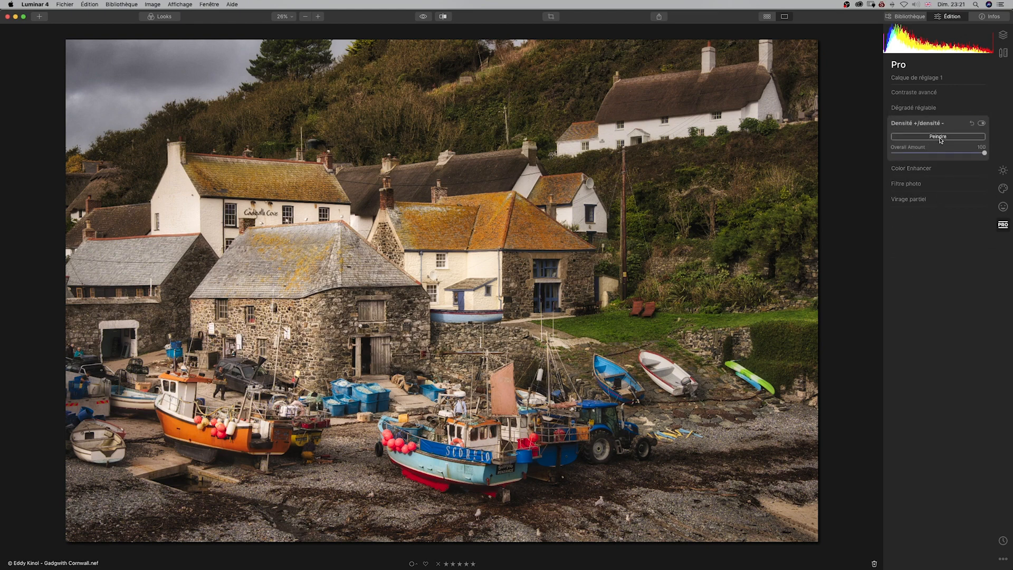
click(939, 137)
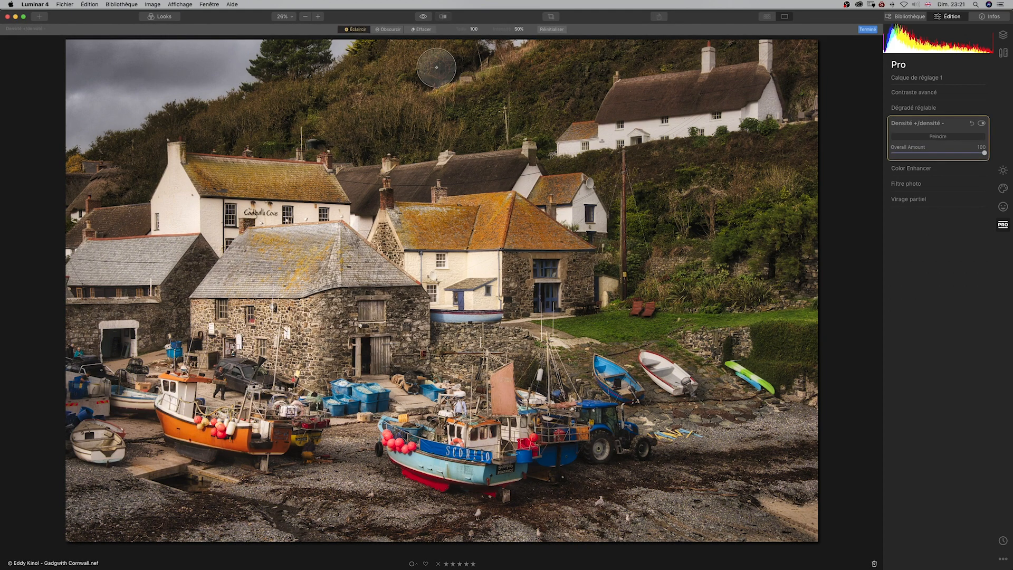
Paint with the Obscurcir brush at size 25 and 12% strength across the cottages
click(474, 30)
click(388, 30)
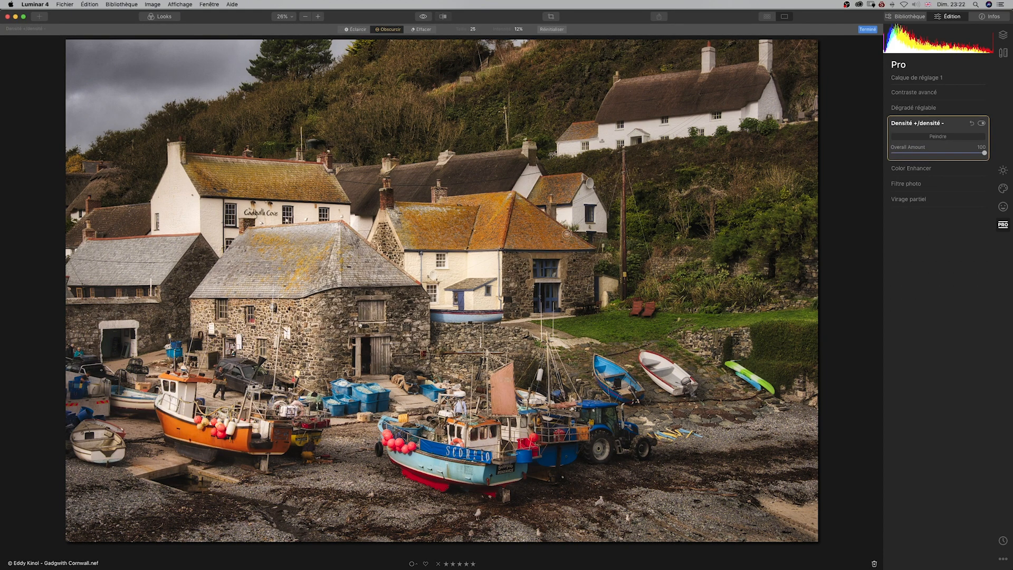
mouse_move(567, 233)
mouse_down()
mouse_move(317, 296)
mouse_move(222, 264)
mouse_move(275, 180)
mouse_up()
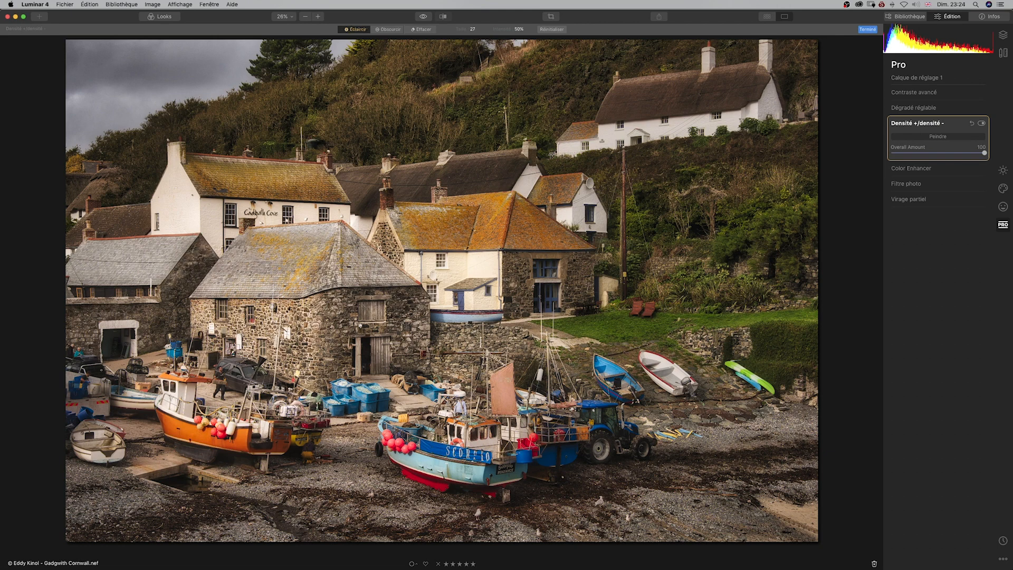
Set the Densité +/densité - Overall Amount to 55, finish painting, and compare the photo with and without the effect
drag(984, 153, 943, 153)
click(868, 30)
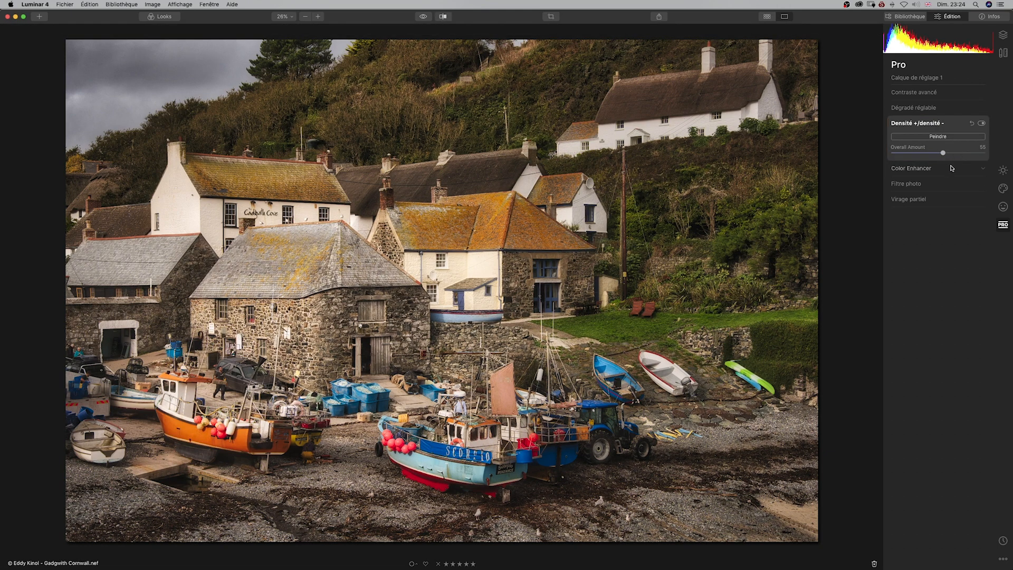
click(982, 124)
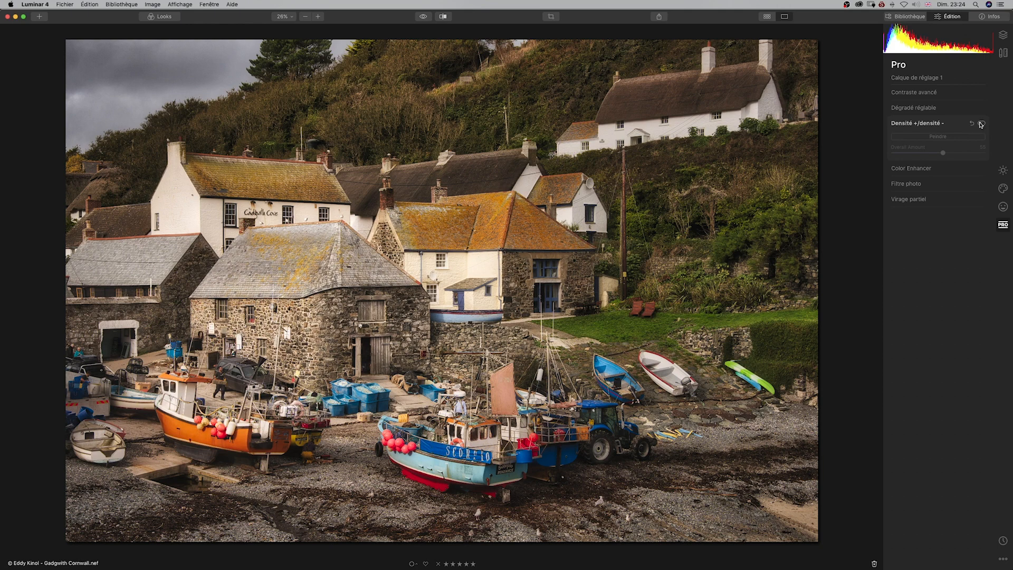
click(983, 124)
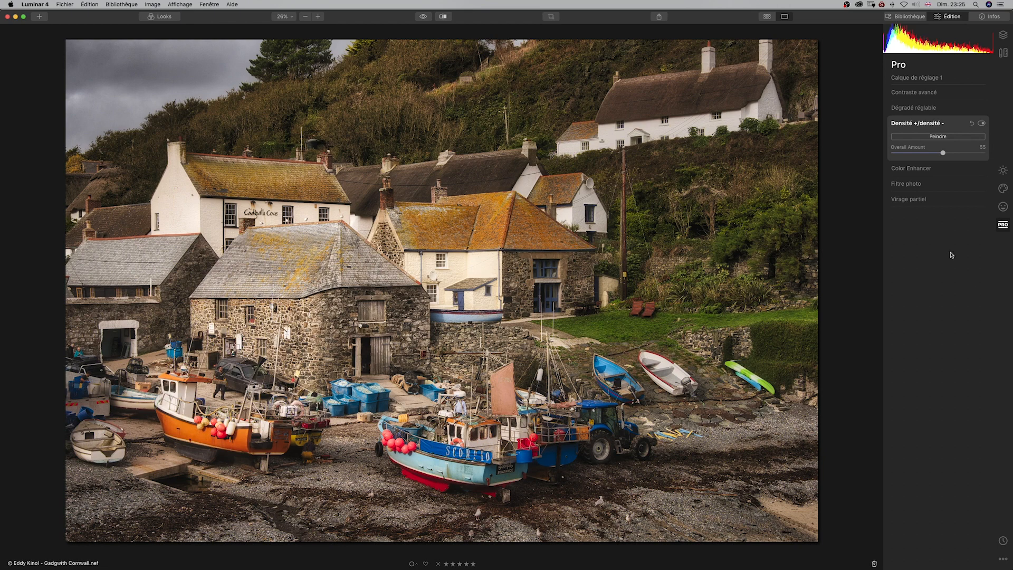
Apply Filtre photo with Quantité 12 and Tonalité 34, and compare the photo with and without the filter
click(916, 184)
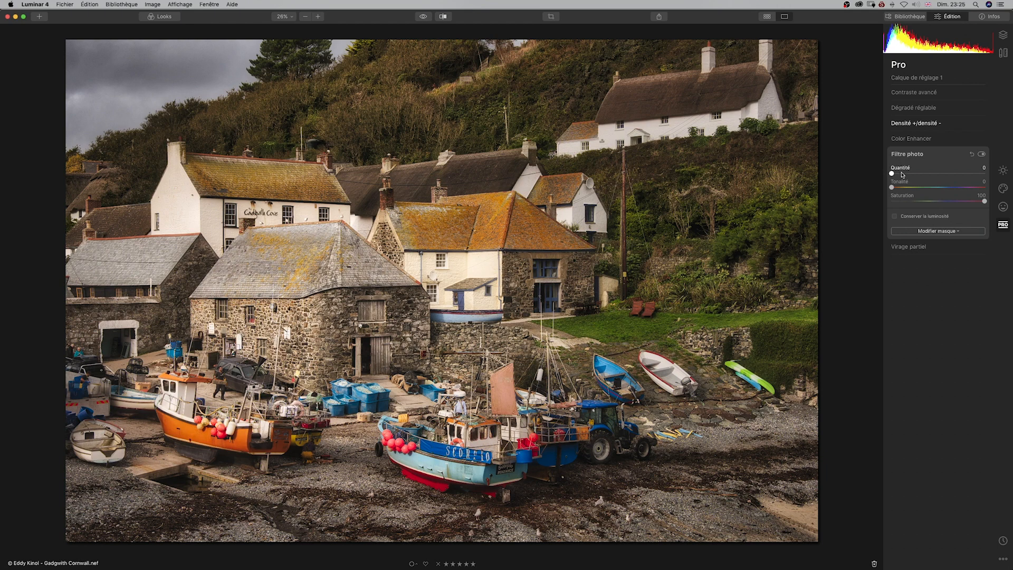
mouse_move(891, 174)
mouse_down()
mouse_move(935, 175)
mouse_move(900, 173)
mouse_move(913, 174)
mouse_move(898, 175)
mouse_move(907, 176)
mouse_move(897, 188)
mouse_move(914, 187)
mouse_move(900, 187)
mouse_up()
click(422, 16)
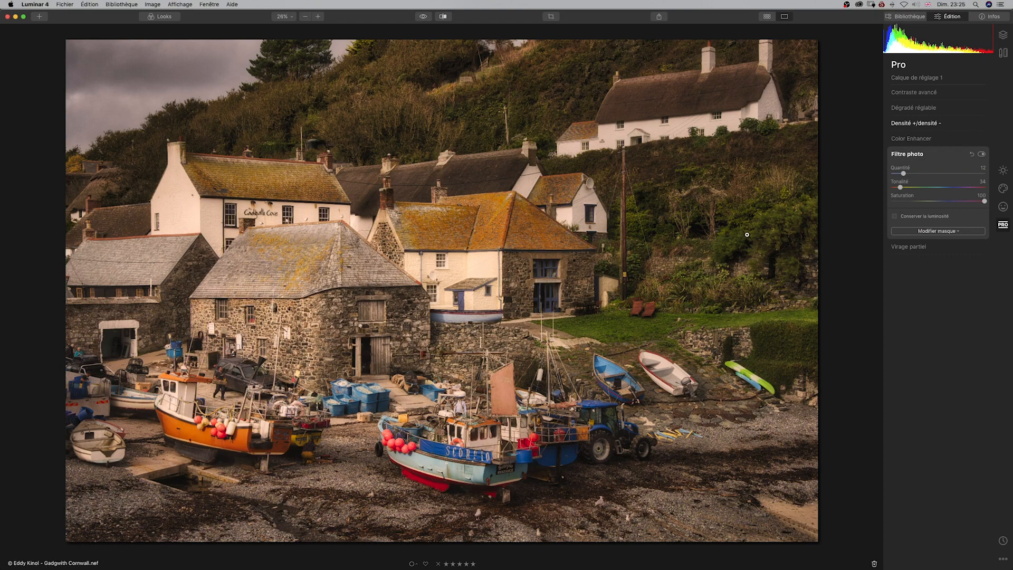
click(982, 154)
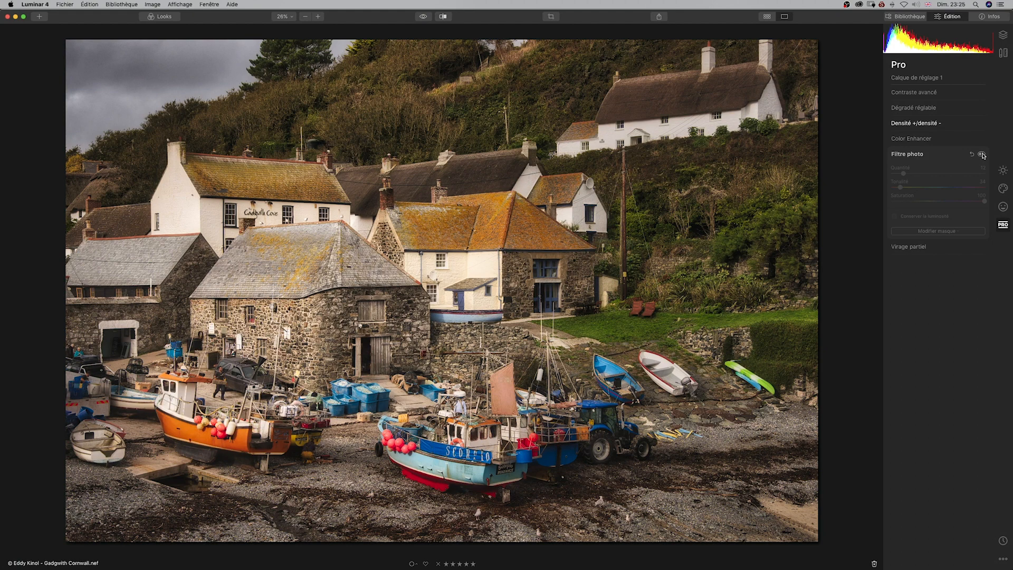
click(982, 155)
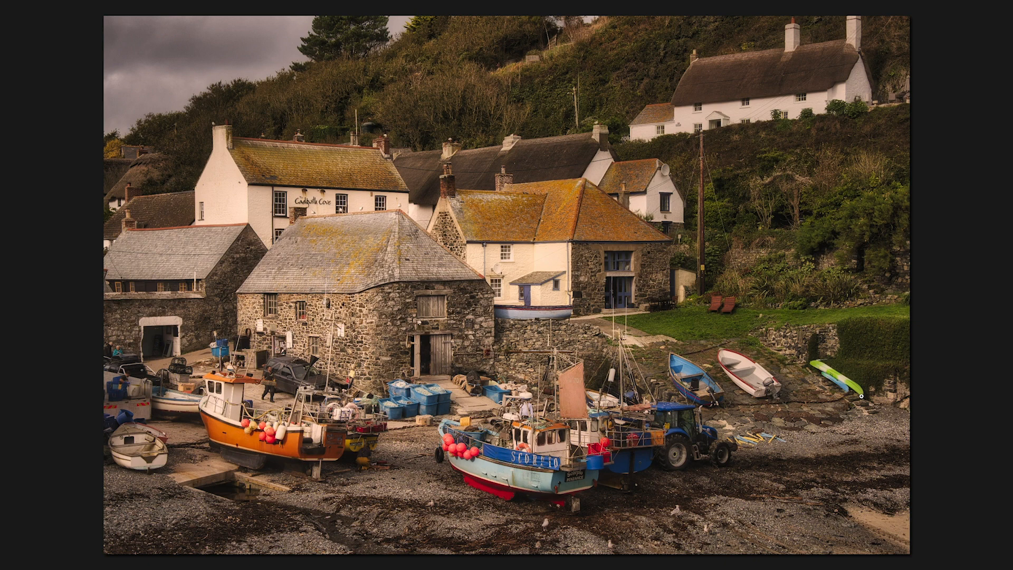
Leave the full-screen preview and compare the filtered photo with the original several times
key(f)
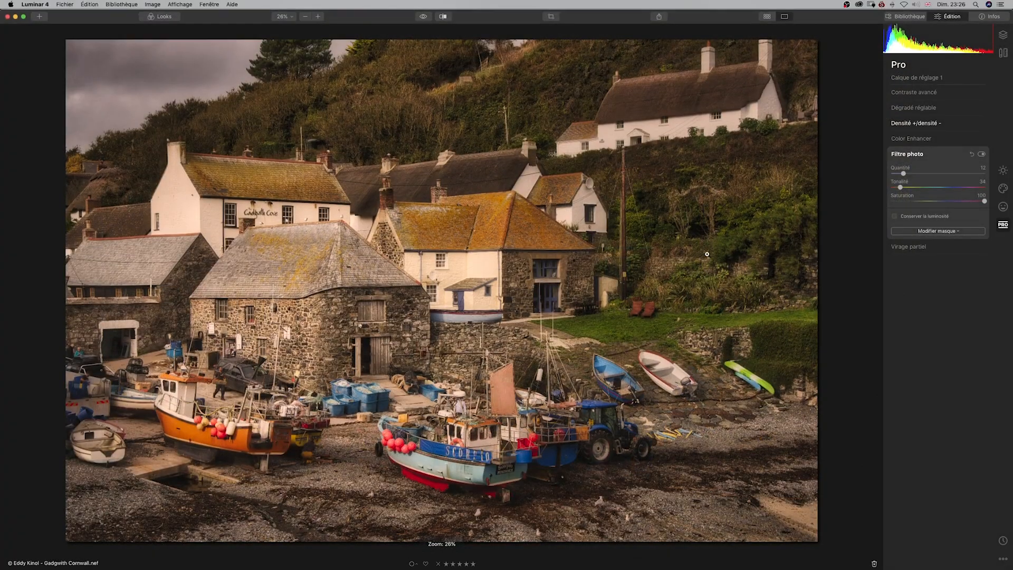
click(423, 17)
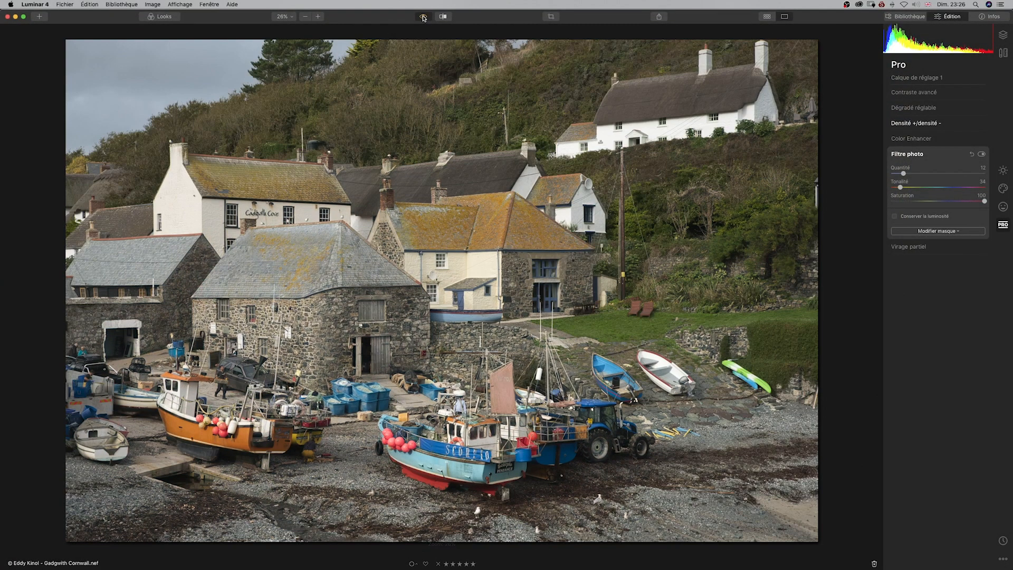
click(423, 17)
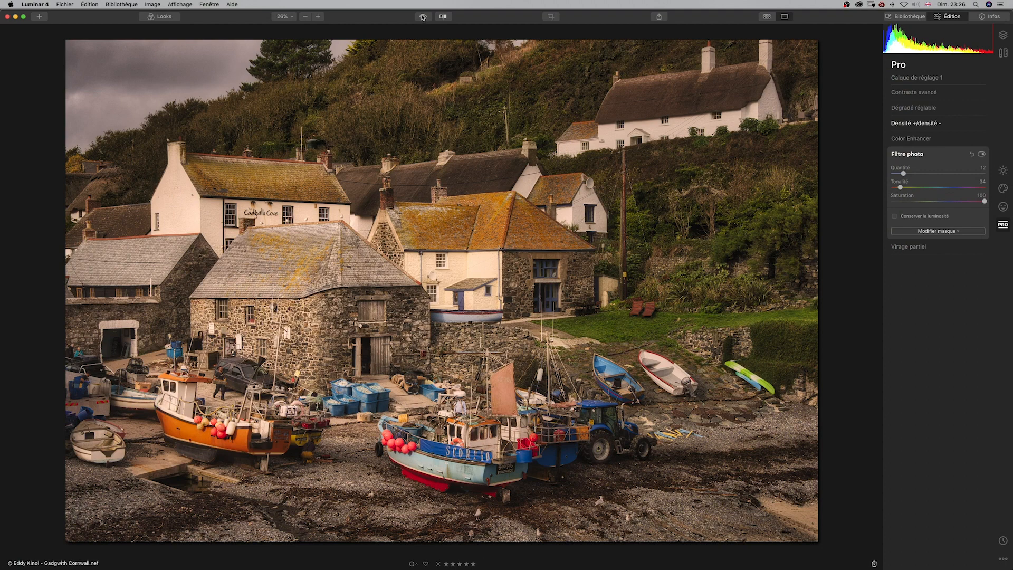
click(423, 17)
click(422, 17)
click(423, 17)
Adjust the midpoints of the red and green curves slightly in Léger and compare the photo with the original
click(1003, 170)
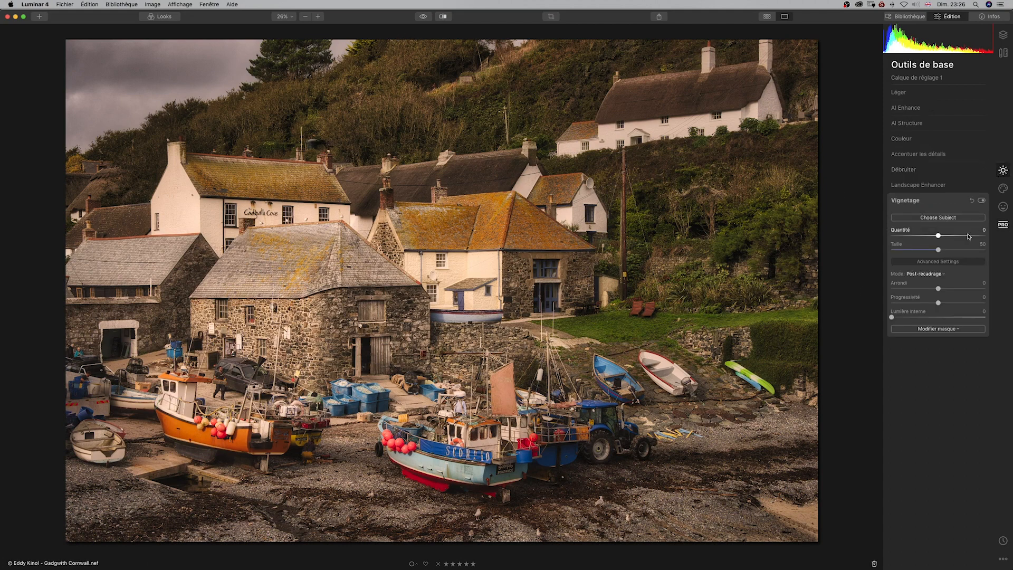
click(917, 93)
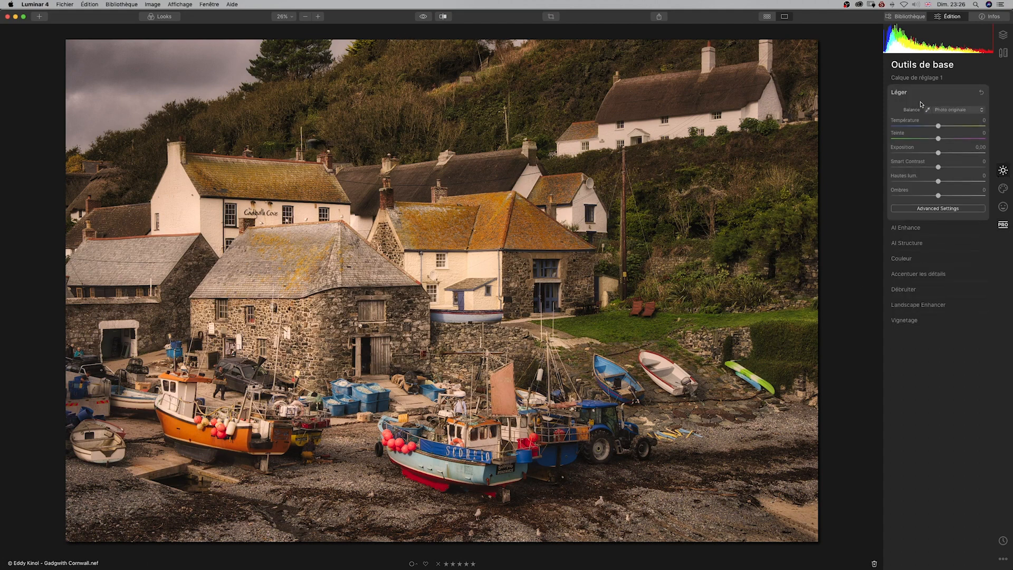
click(938, 208)
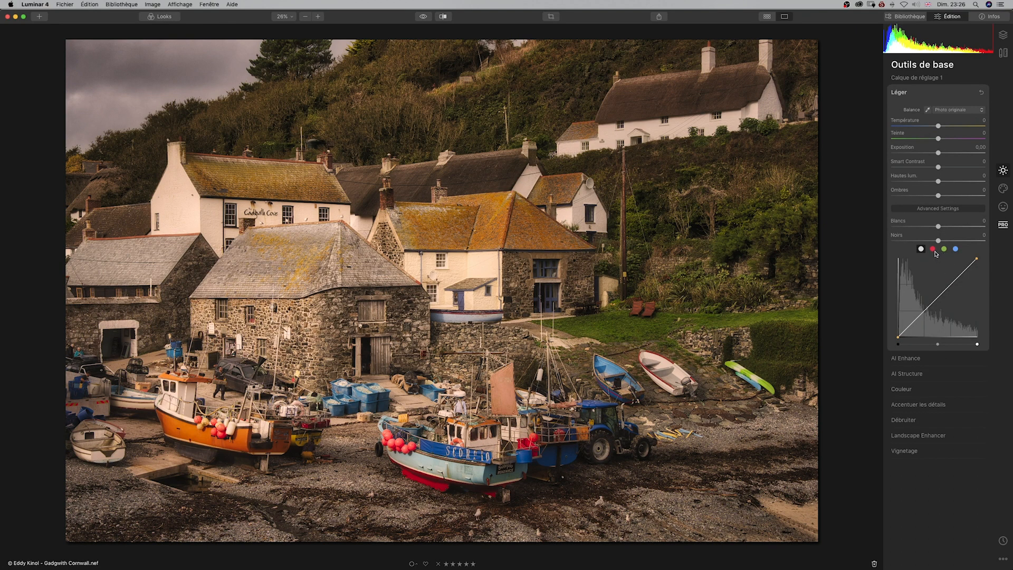
click(934, 249)
click(944, 249)
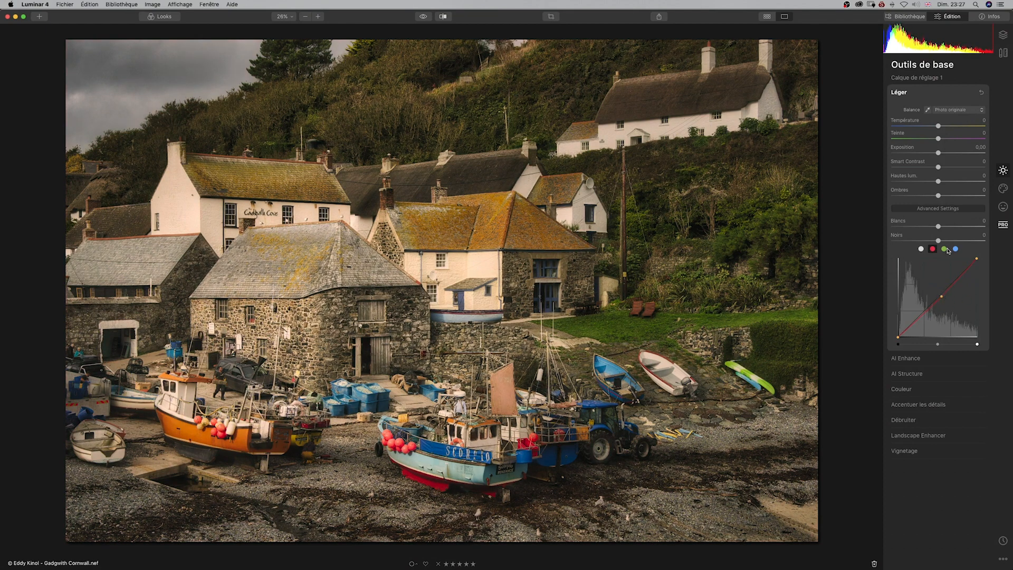
mouse_move(944, 295)
mouse_down()
mouse_move(948, 316)
mouse_move(940, 297)
mouse_up()
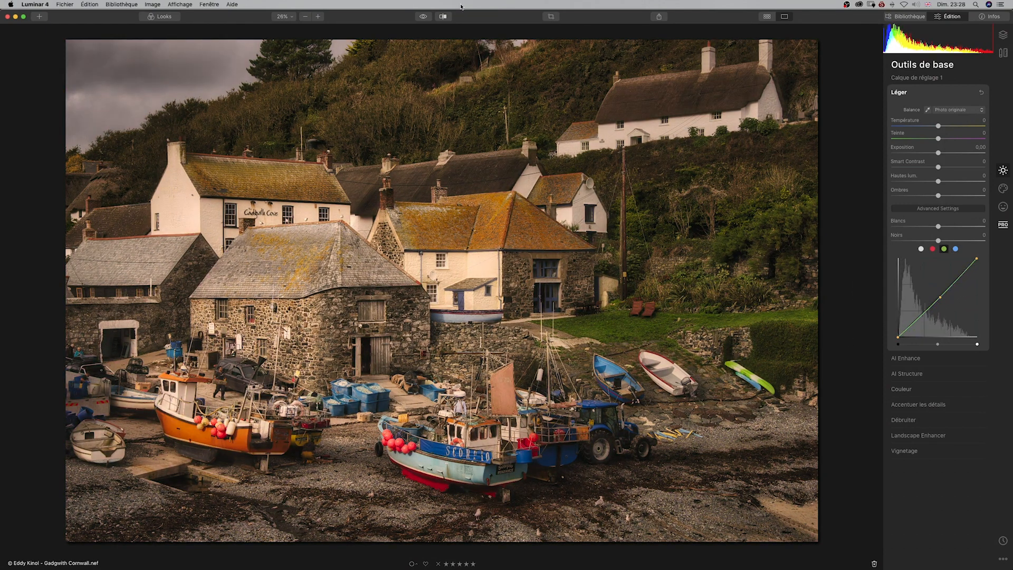
click(426, 16)
click(427, 16)
Set the Exposition in Léger to 0,28 and compare the photo with the original several times
drag(939, 154, 942, 153)
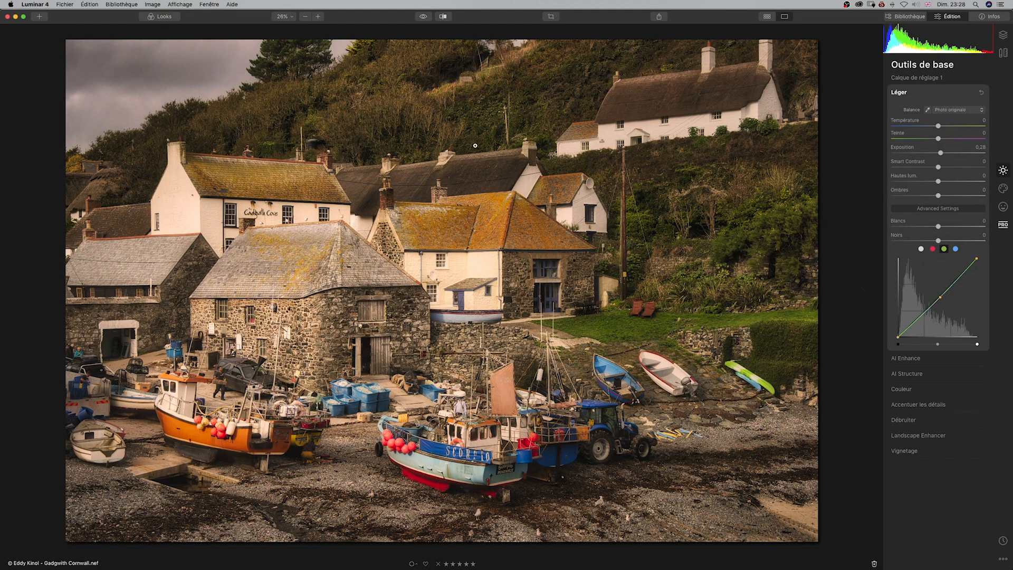
click(423, 18)
click(423, 17)
click(424, 17)
click(424, 17)
click(424, 17)
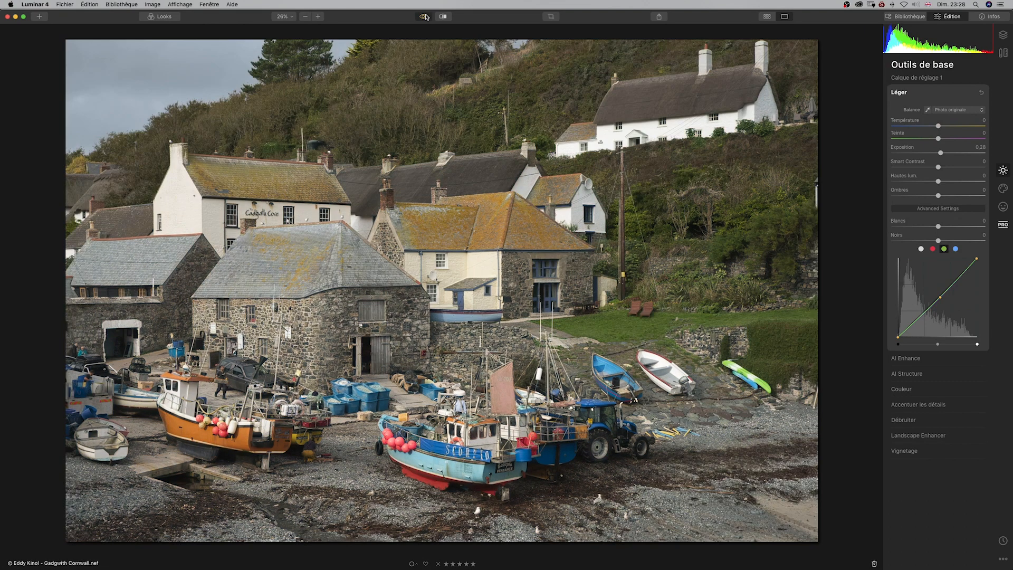
click(425, 17)
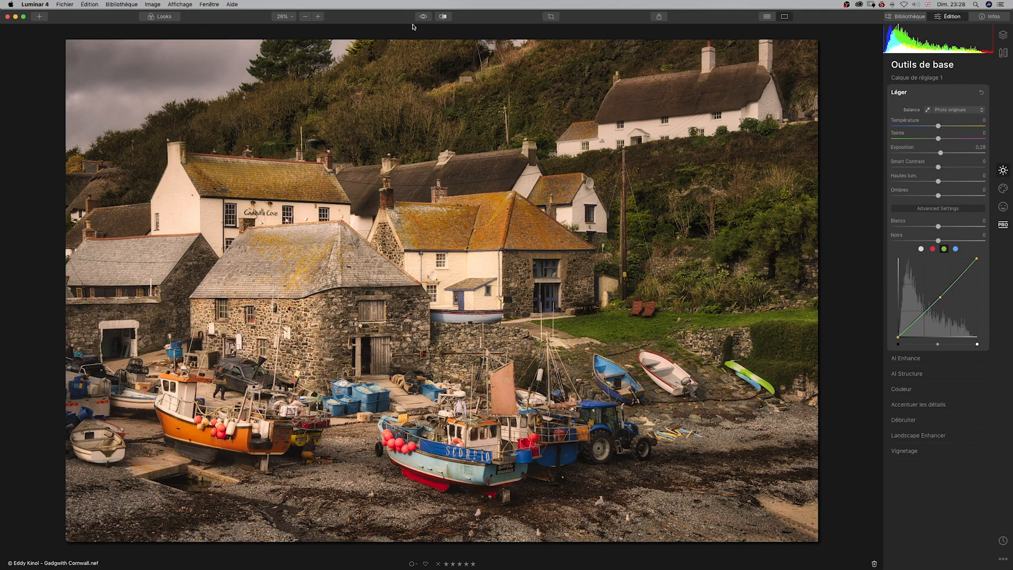
click(424, 17)
click(423, 17)
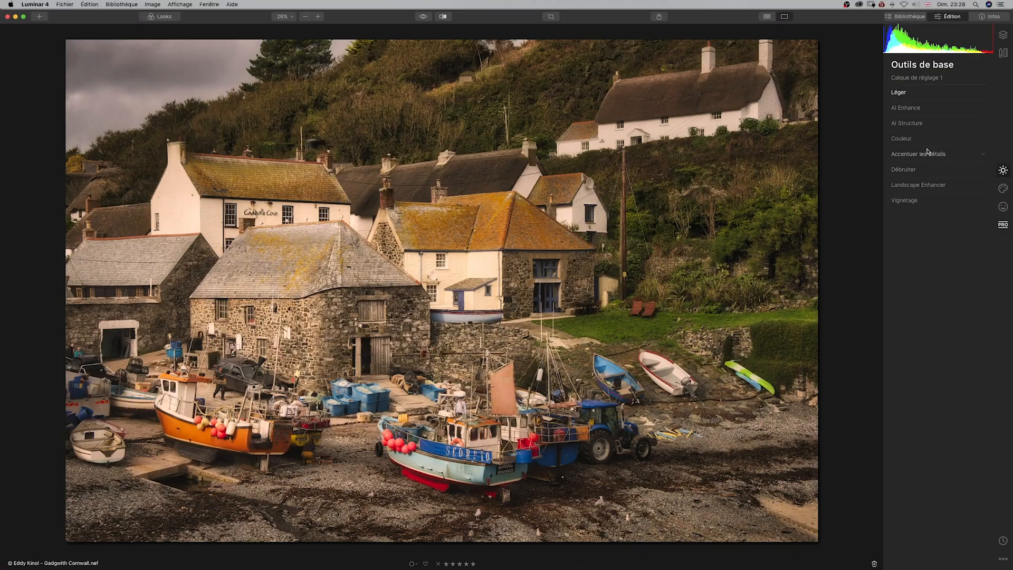
Set Détails fins to 11 and Détails moyens to 10, slightly raise Détails grossiers, and review the advanced detail and Léger settings
click(926, 154)
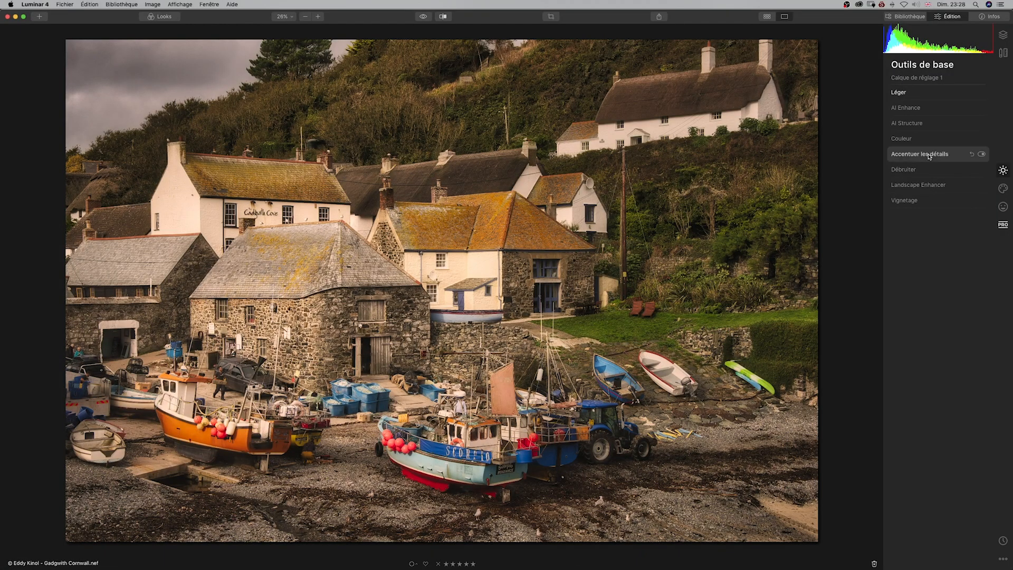
drag(938, 174, 942, 203)
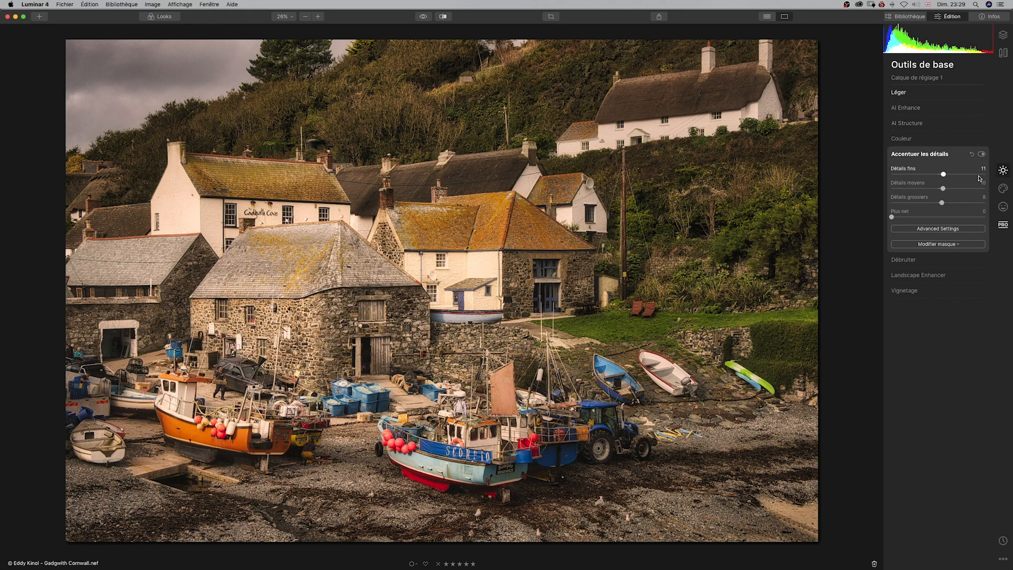
click(947, 230)
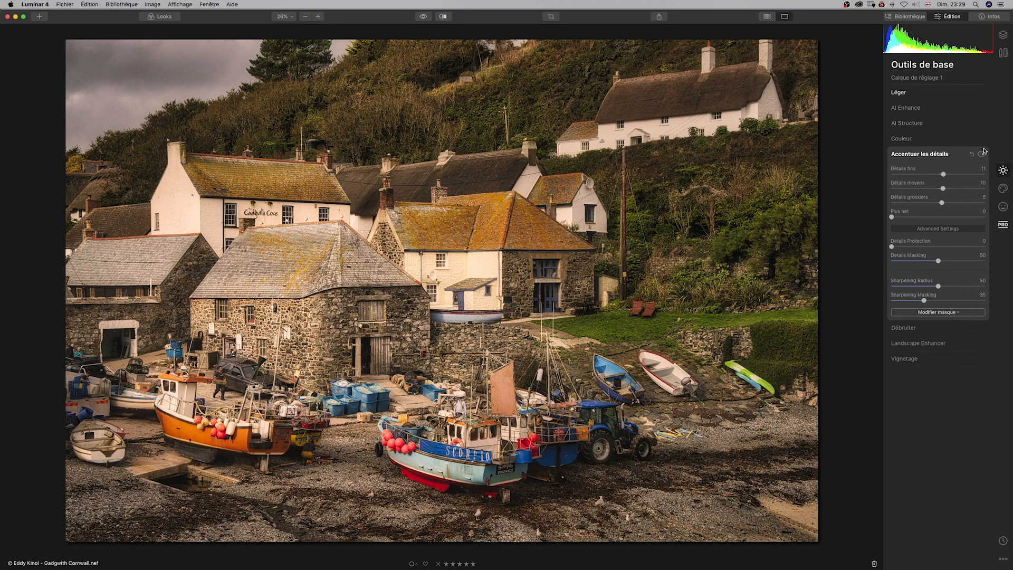
click(904, 93)
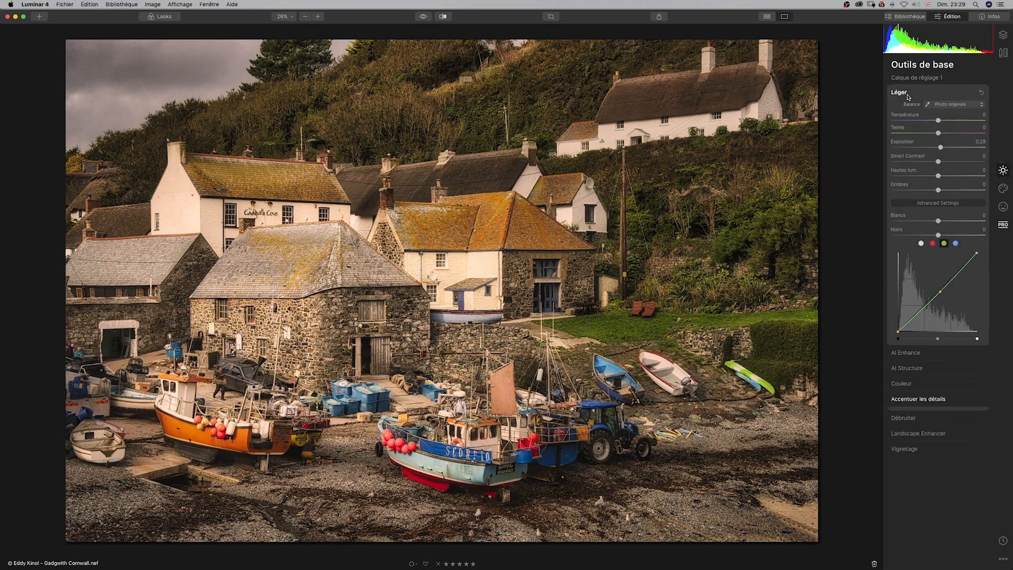
click(904, 95)
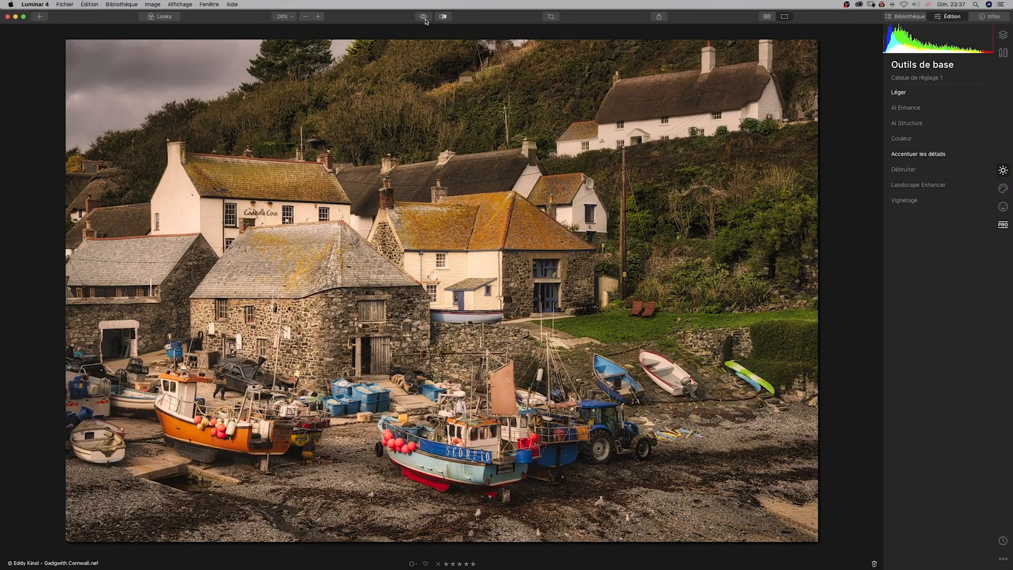